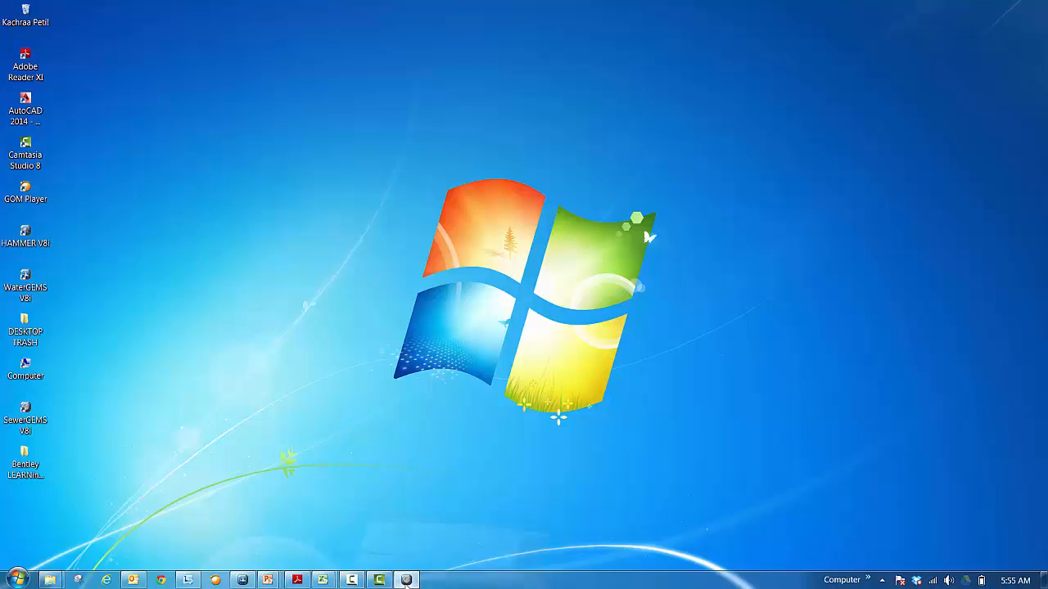
Switch to SewerGEMS and toggle the AutoDesignMetric background layer off and back on to compare the sewer network with its base drawing
{"action": "left_click", "coordinate": [406, 580]}
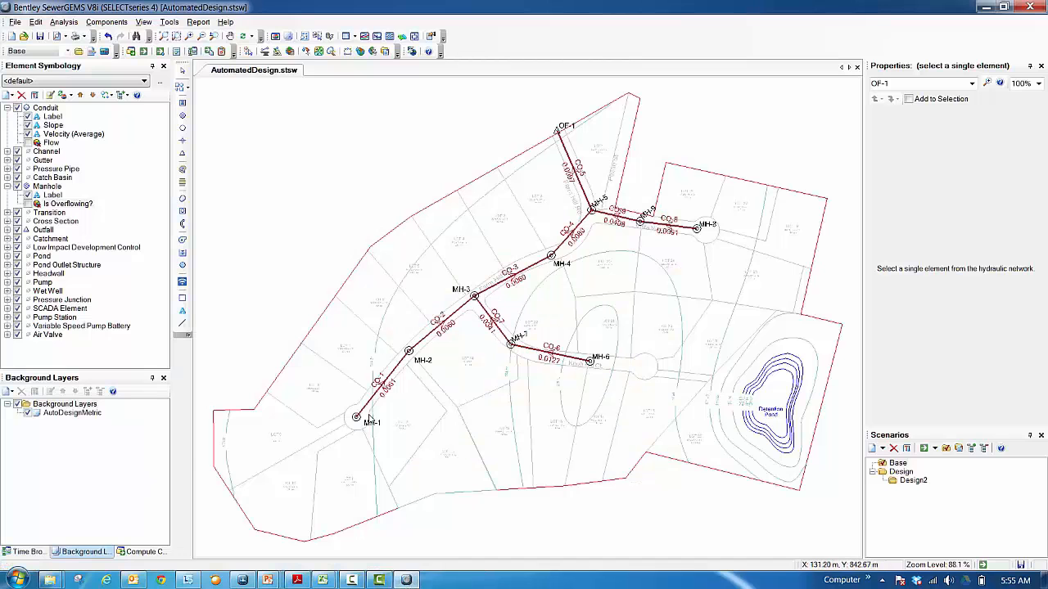
{"action": "left_click_drag", "start_coordinate": [419, 370], "coordinate": [423, 366]}
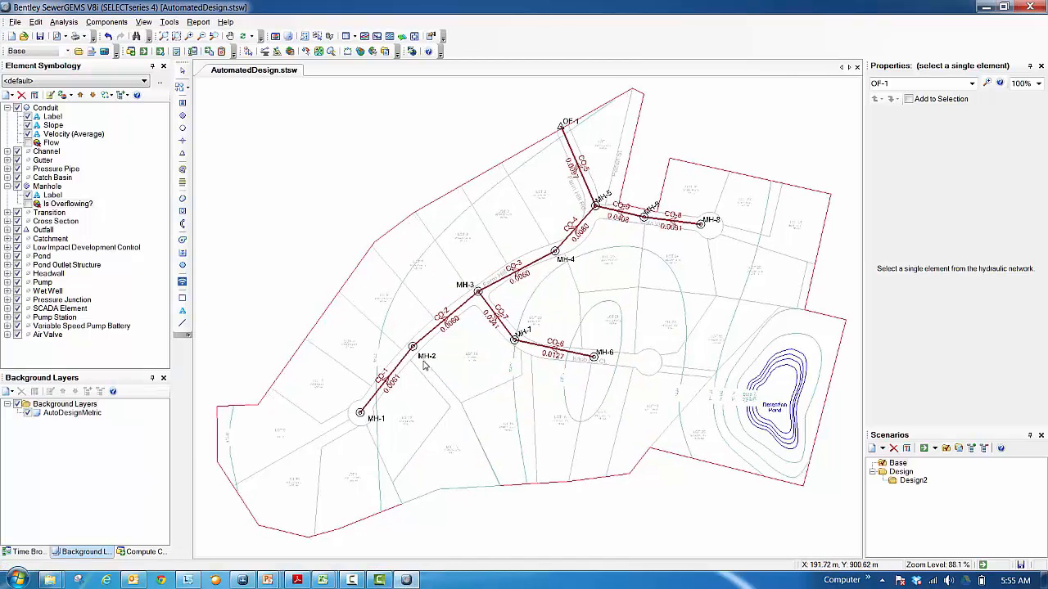
{"action": "left_click", "coordinate": [27, 408]}
{"action": "left_click", "coordinate": [27, 413]}
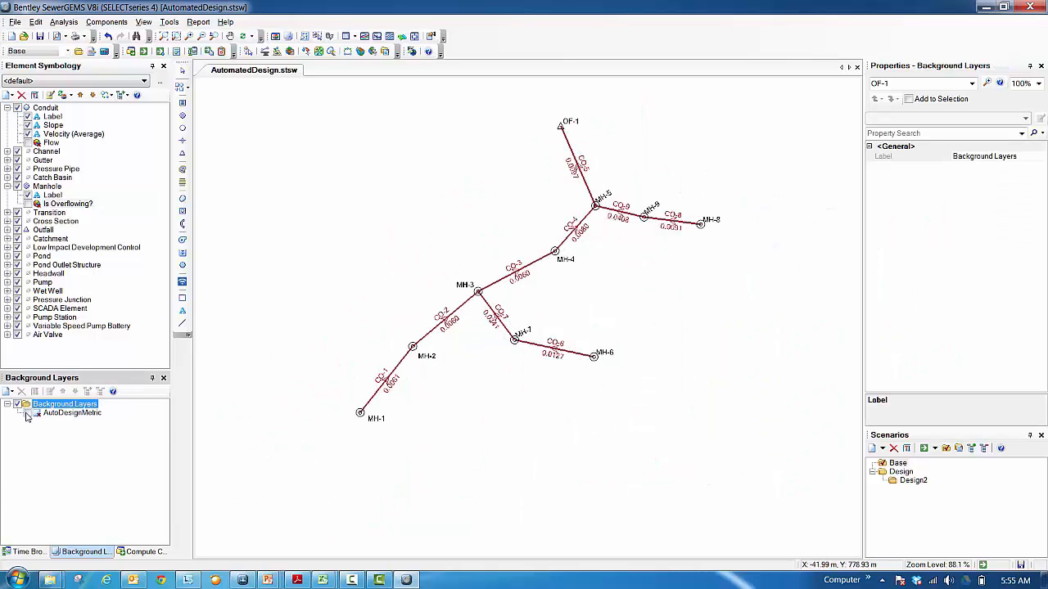
{"action": "left_click", "coordinate": [27, 413]}
Examine the ground and invert elevation columns in the manhole FlexTable, then close the table
{"action": "scroll", "coordinate": [373, 399], "scroll_direction": "up", "scroll_amount": 4}
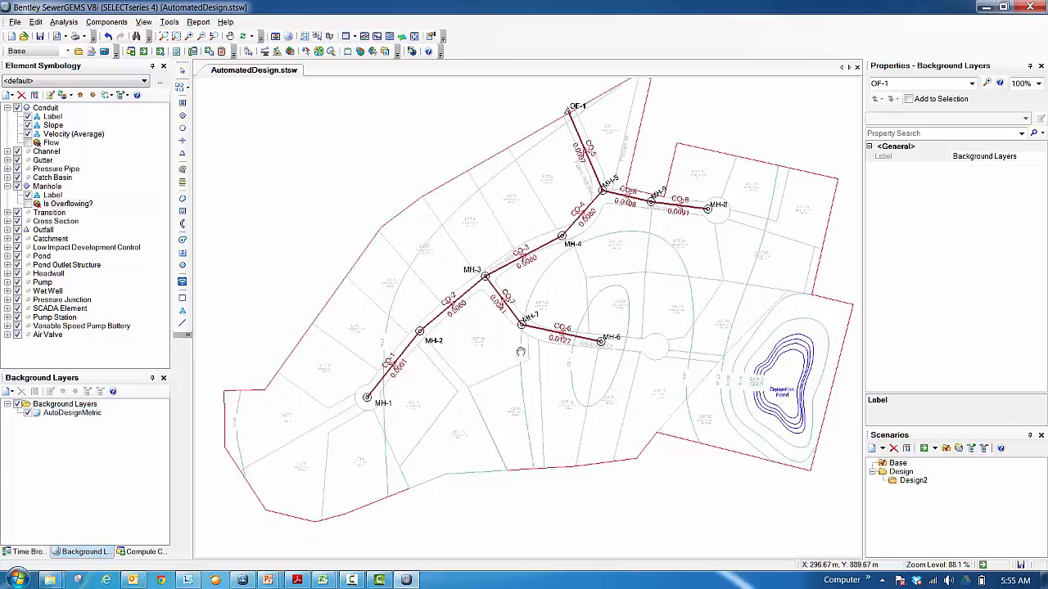
{"action": "left_click_drag", "start_coordinate": [484, 361], "coordinate": [331, 446]}
{"action": "scroll", "coordinate": [332, 446], "scroll_direction": "down", "scroll_amount": 1}
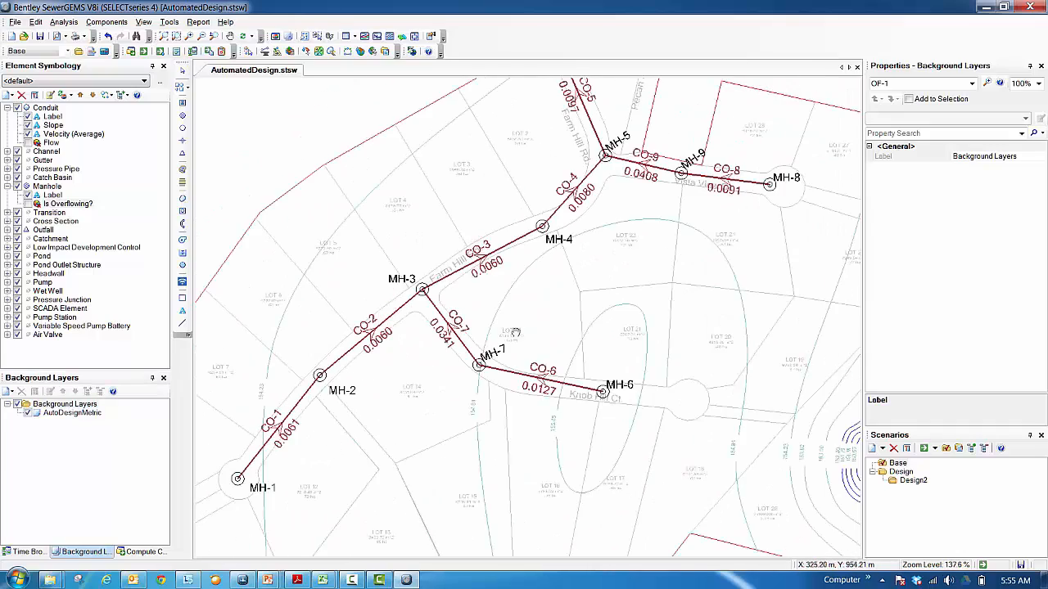
{"action": "left_click_drag", "start_coordinate": [514, 333], "coordinate": [536, 375]}
{"action": "scroll", "coordinate": [536, 375], "scroll_direction": "down", "scroll_amount": 1}
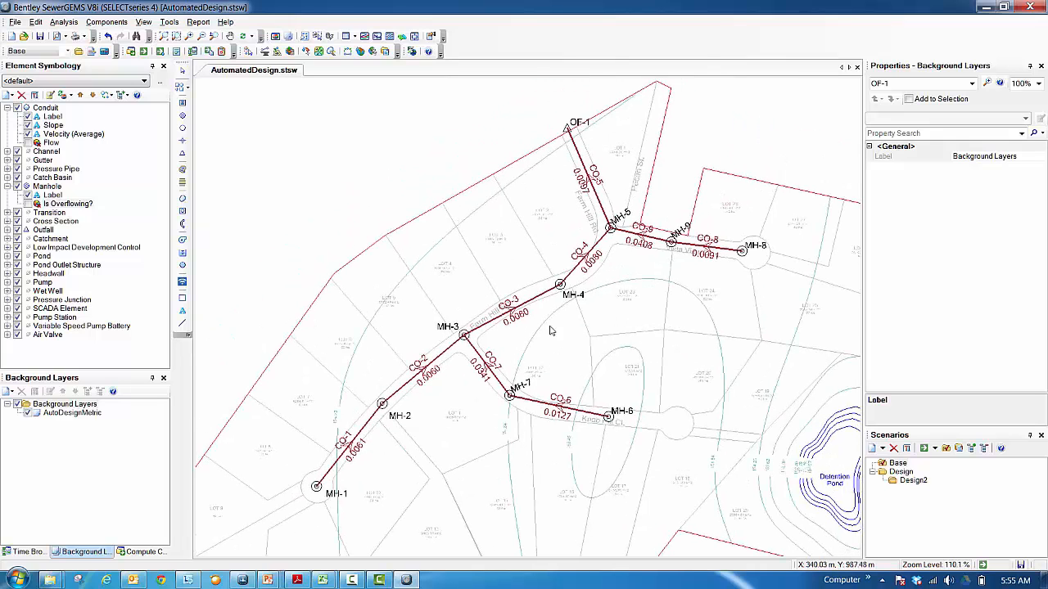
{"action": "left_click", "coordinate": [354, 38]}
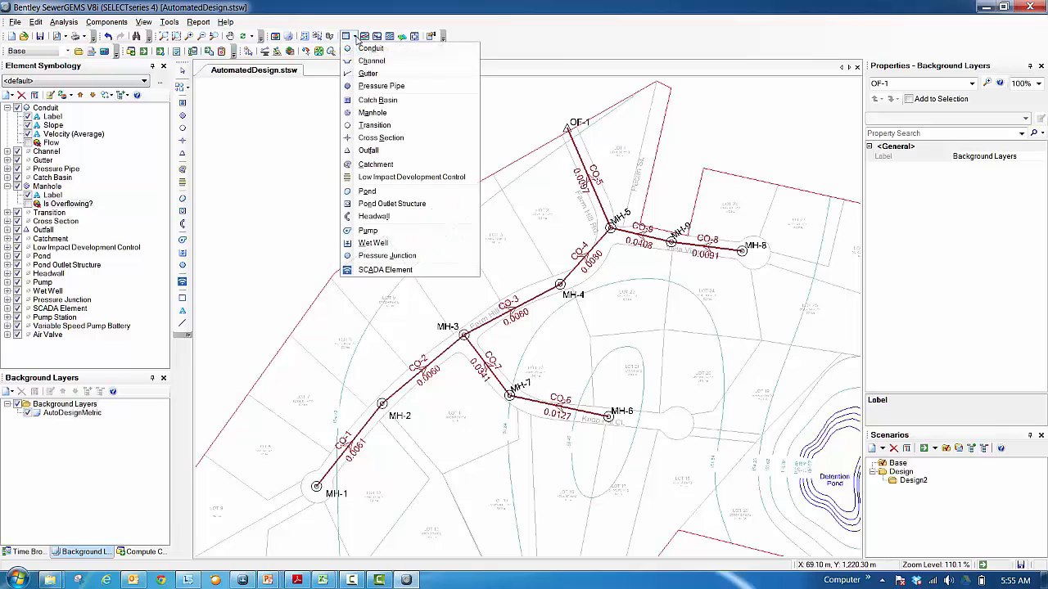
{"action": "left_click", "coordinate": [388, 116]}
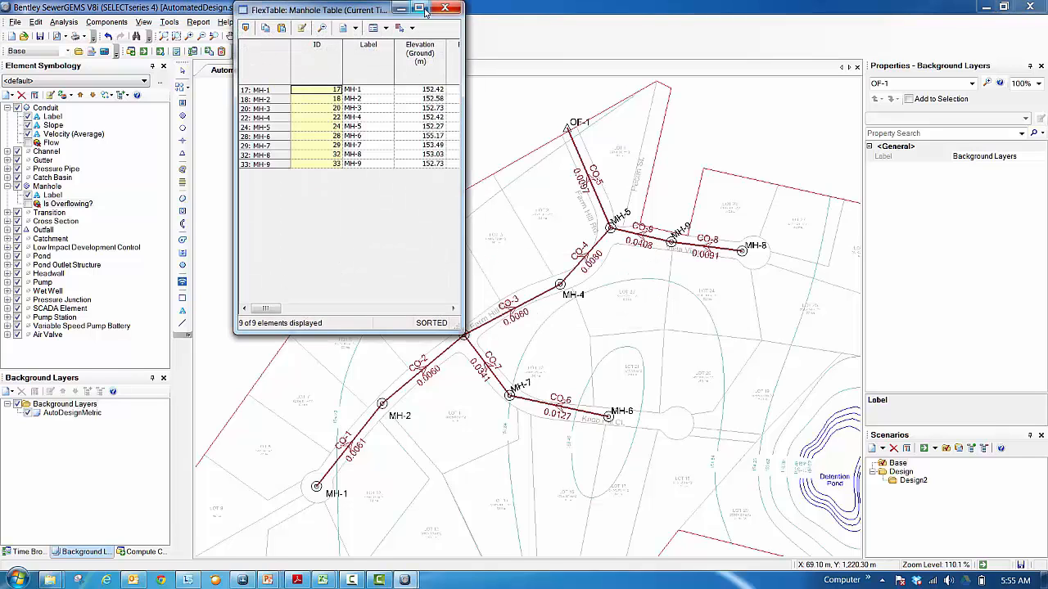
{"action": "double_click", "coordinate": [424, 12]}
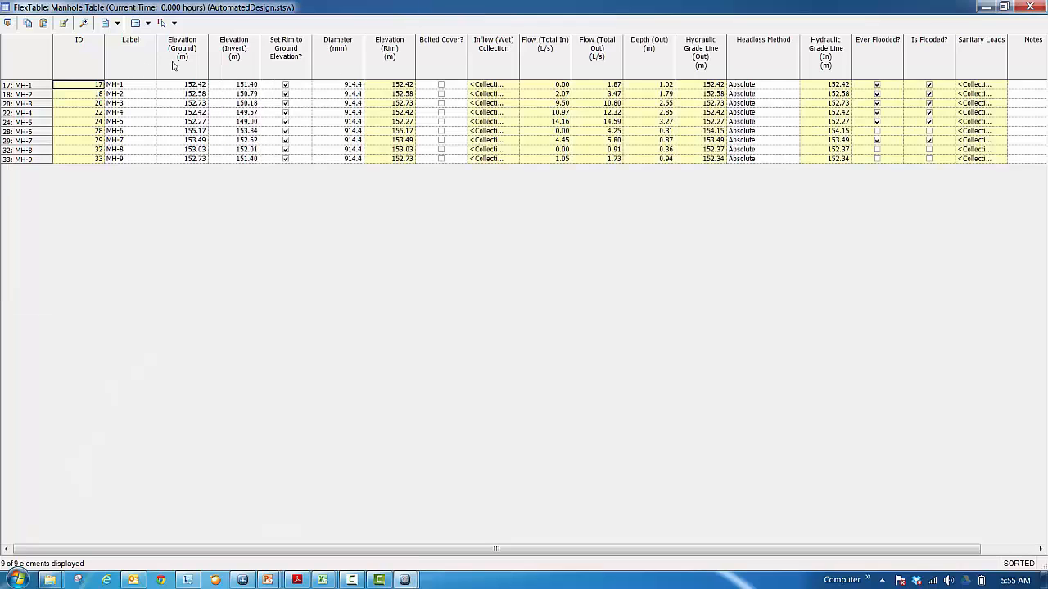
{"action": "left_click", "coordinate": [173, 66]}
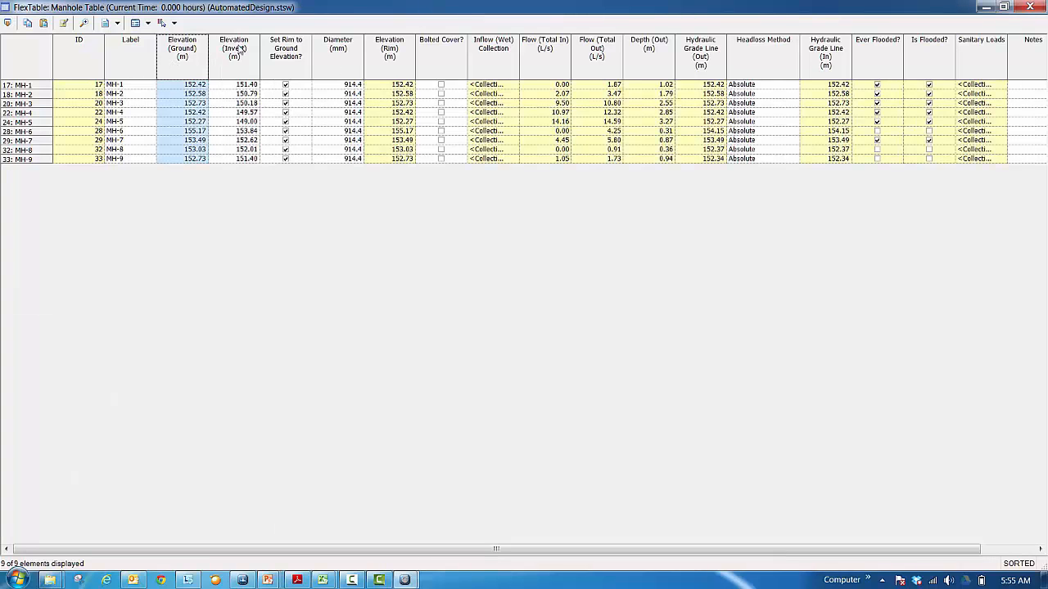
{"action": "left_click", "coordinate": [241, 55]}
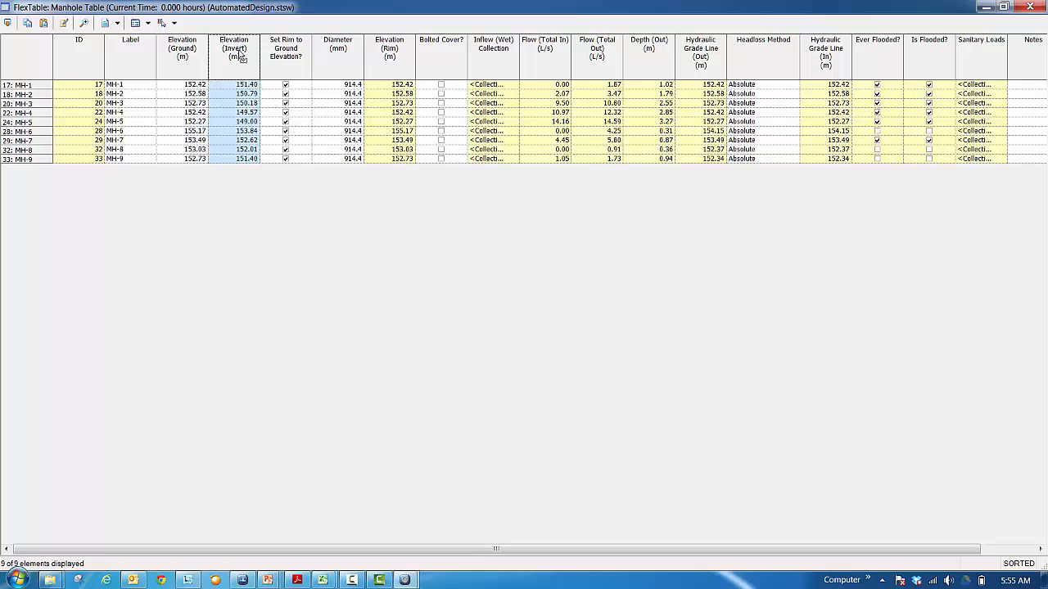
{"action": "left_click", "coordinate": [1039, 7]}
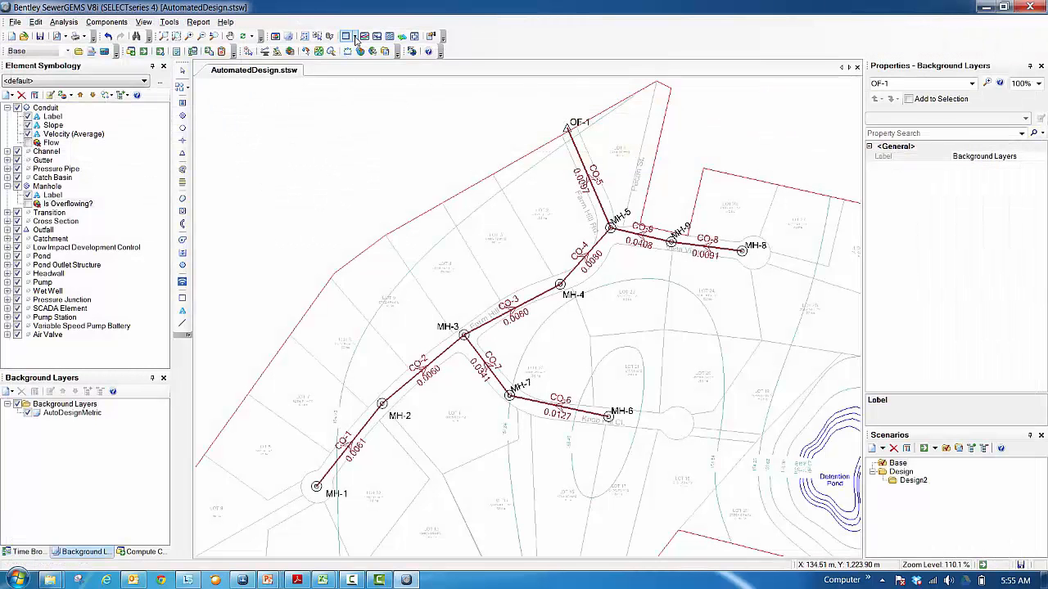
Display the conduit FlexTable in full size and highlight its catalog conduit section size column
{"action": "left_click", "coordinate": [355, 38]}
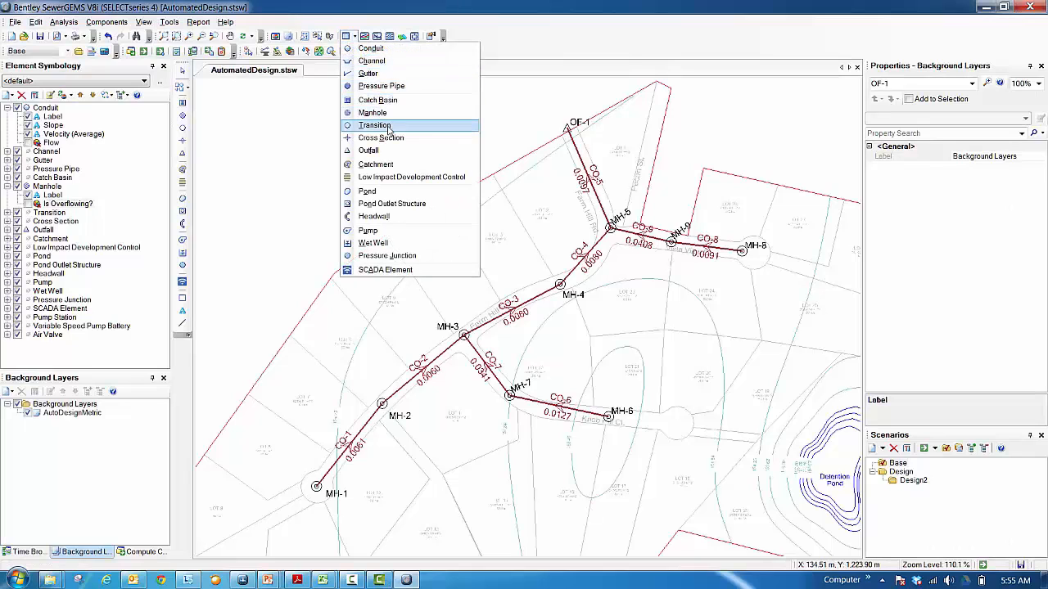
{"action": "left_click", "coordinate": [370, 48]}
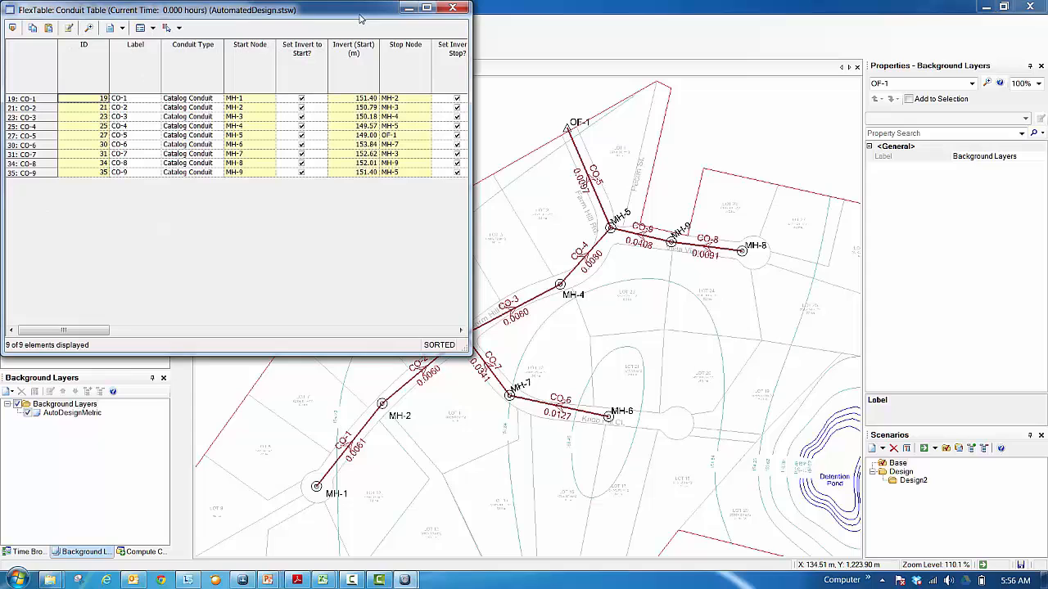
{"action": "double_click", "coordinate": [360, 12]}
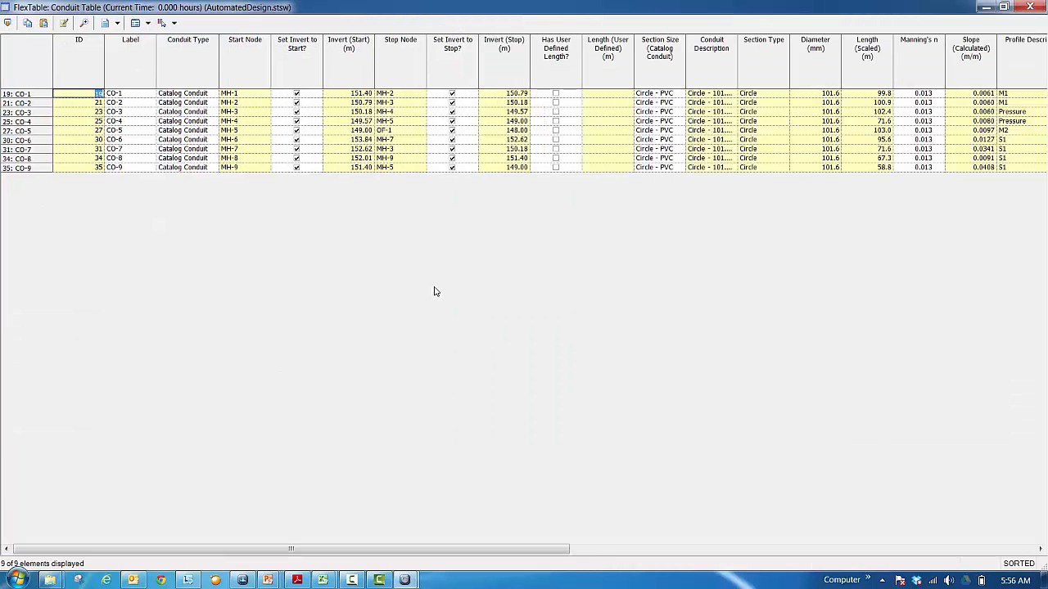
{"action": "scroll", "coordinate": [435, 291], "scroll_direction": "right", "scroll_amount": 1}
{"action": "left_click", "coordinate": [608, 68]}
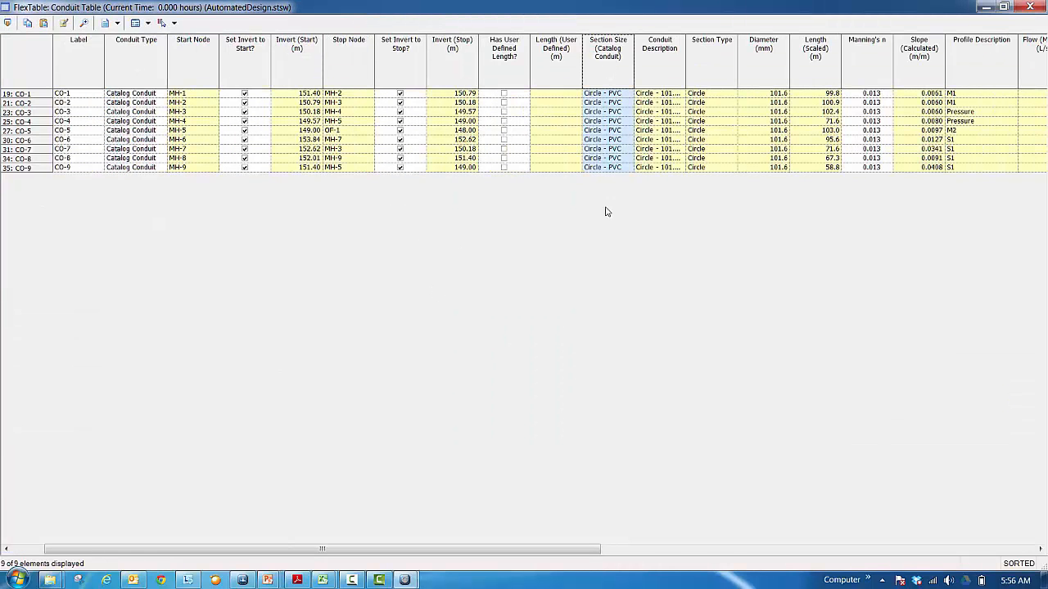
Review the infiltration rate, material and size columns of the conduit FlexTable, then close it and clear the selection
{"action": "scroll", "coordinate": [349, 213], "scroll_direction": "right", "scroll_amount": 4}
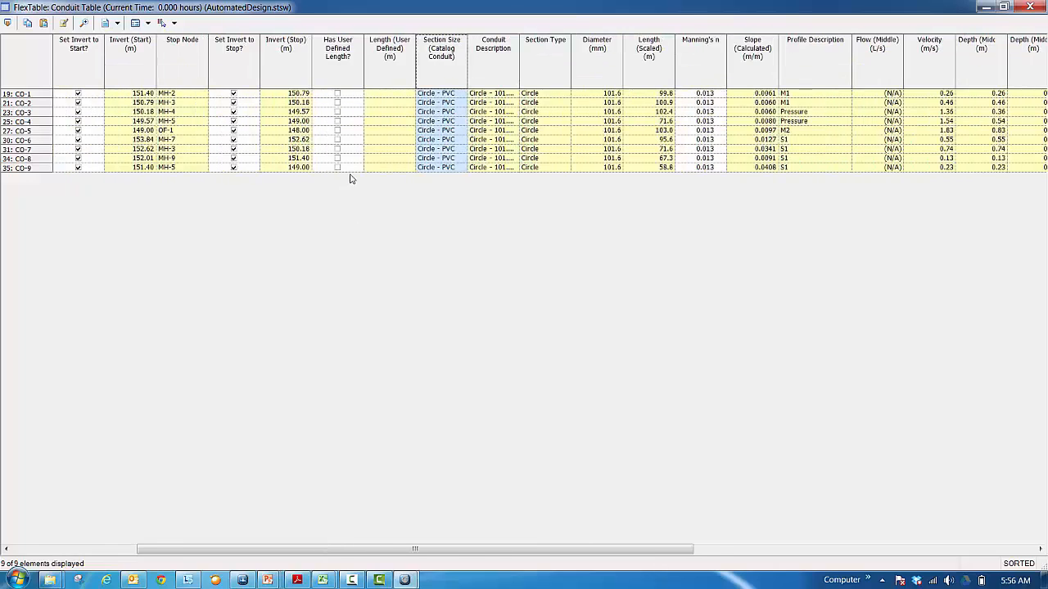
{"action": "scroll", "coordinate": [685, 248], "scroll_direction": "right", "scroll_amount": 3}
{"action": "scroll", "coordinate": [685, 248], "scroll_direction": "right", "scroll_amount": 4}
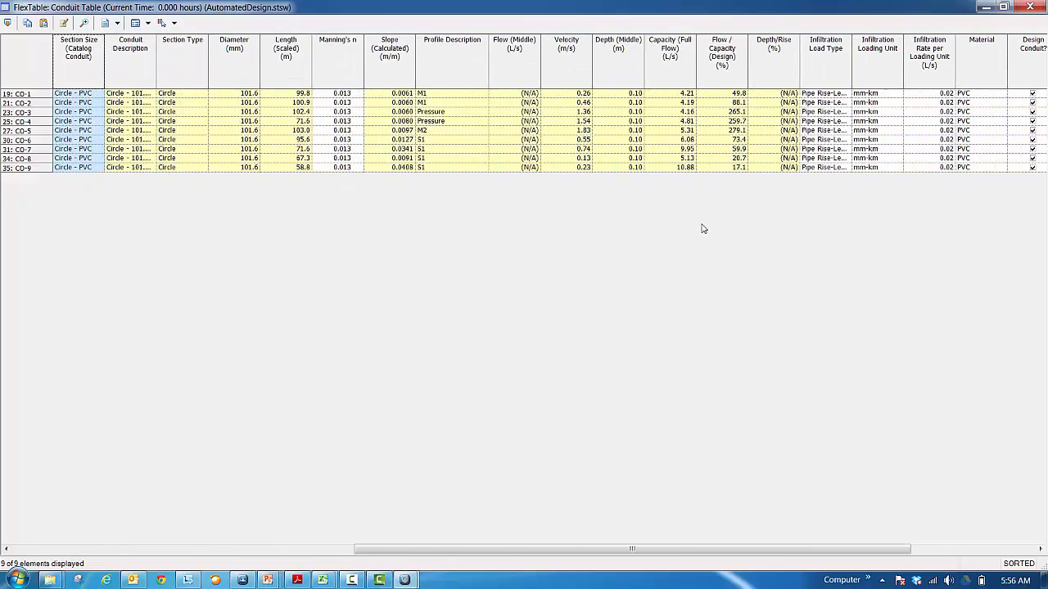
{"action": "scroll", "coordinate": [797, 163], "scroll_direction": "right", "scroll_amount": 3}
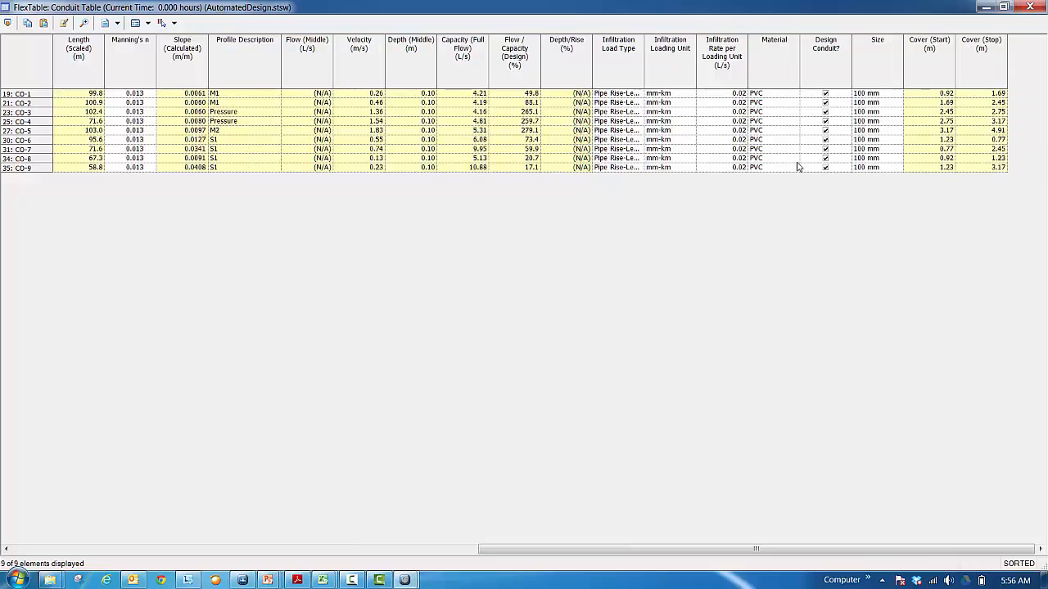
{"action": "left_click", "coordinate": [737, 62]}
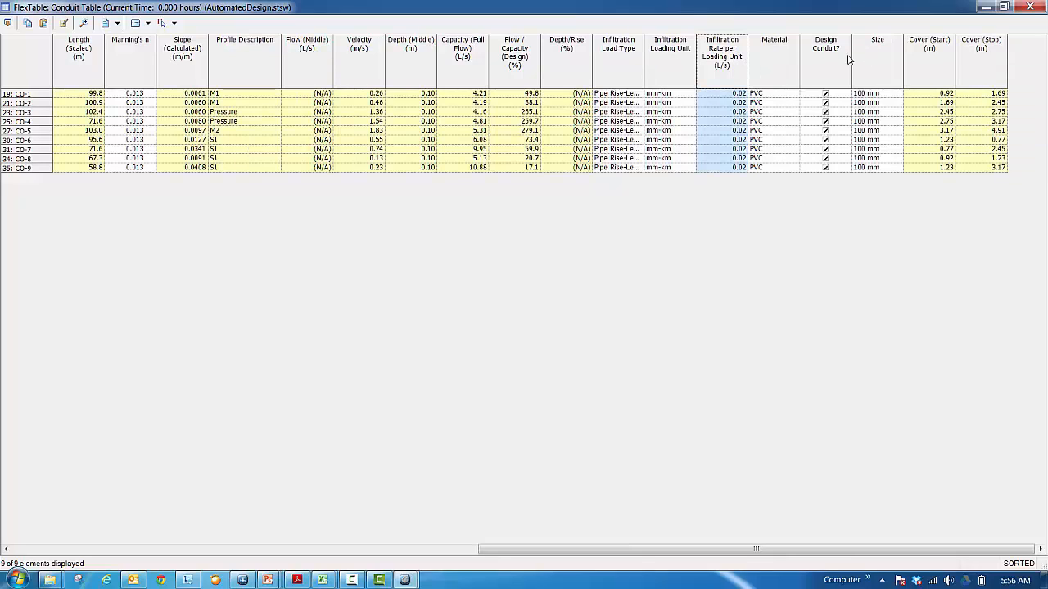
{"action": "left_click", "coordinate": [786, 75]}
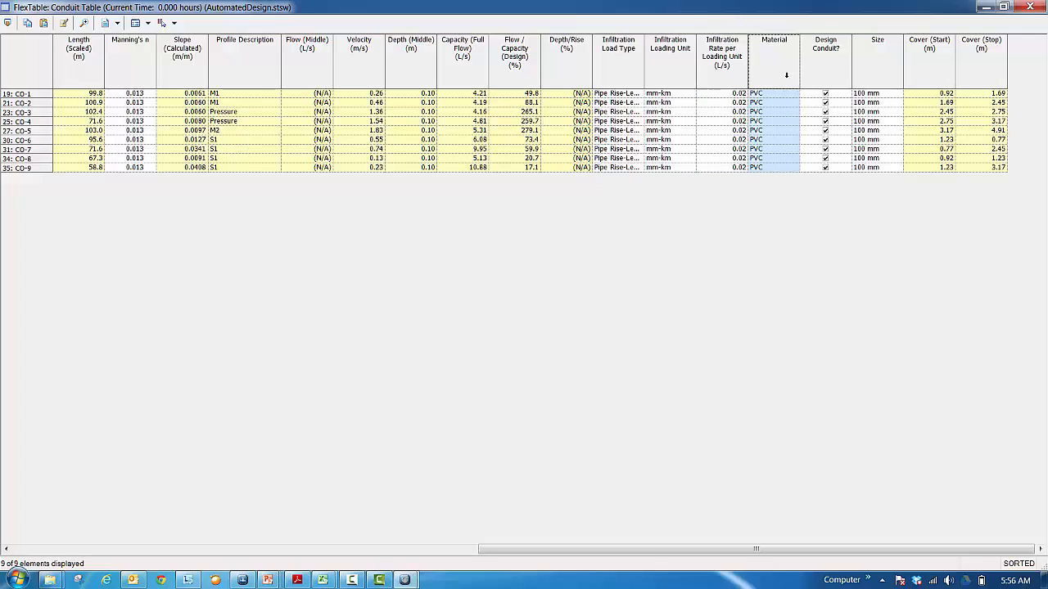
{"action": "left_click", "coordinate": [911, 62]}
{"action": "left_click", "coordinate": [893, 67]}
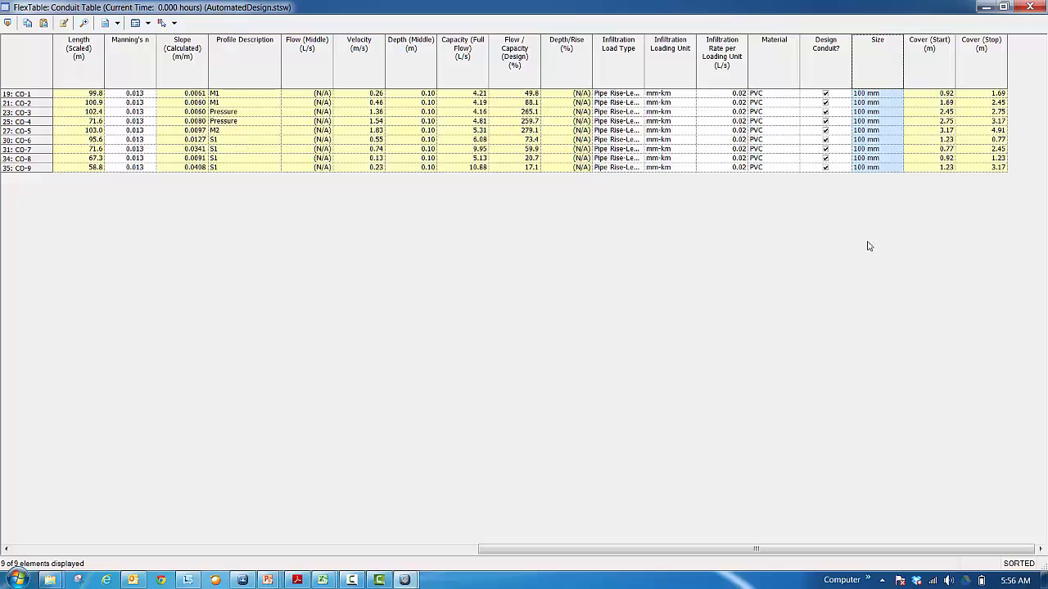
{"action": "left_click", "coordinate": [1031, 7]}
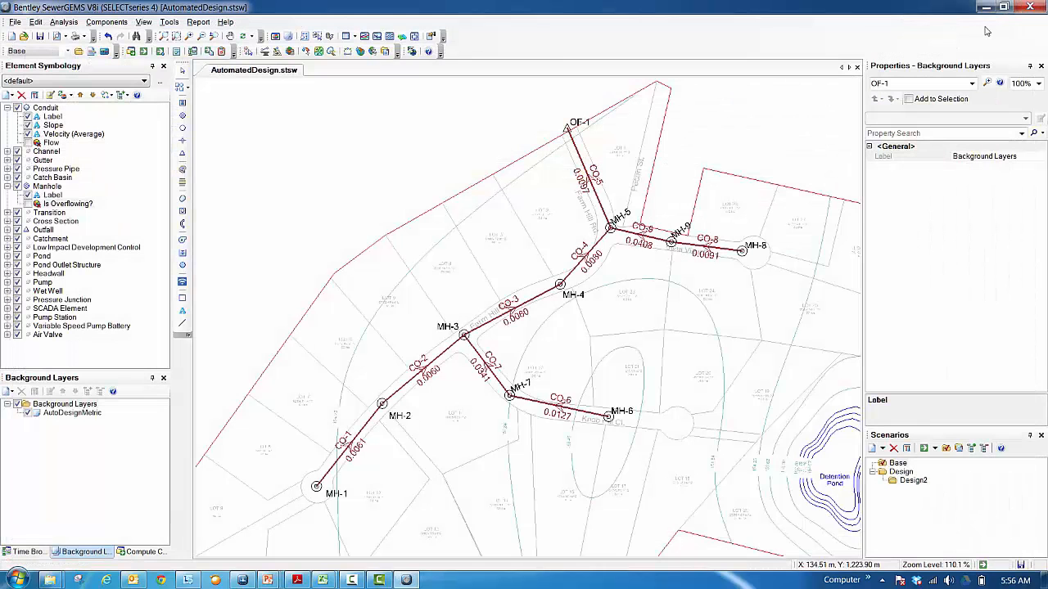
{"action": "left_click", "coordinate": [432, 219]}
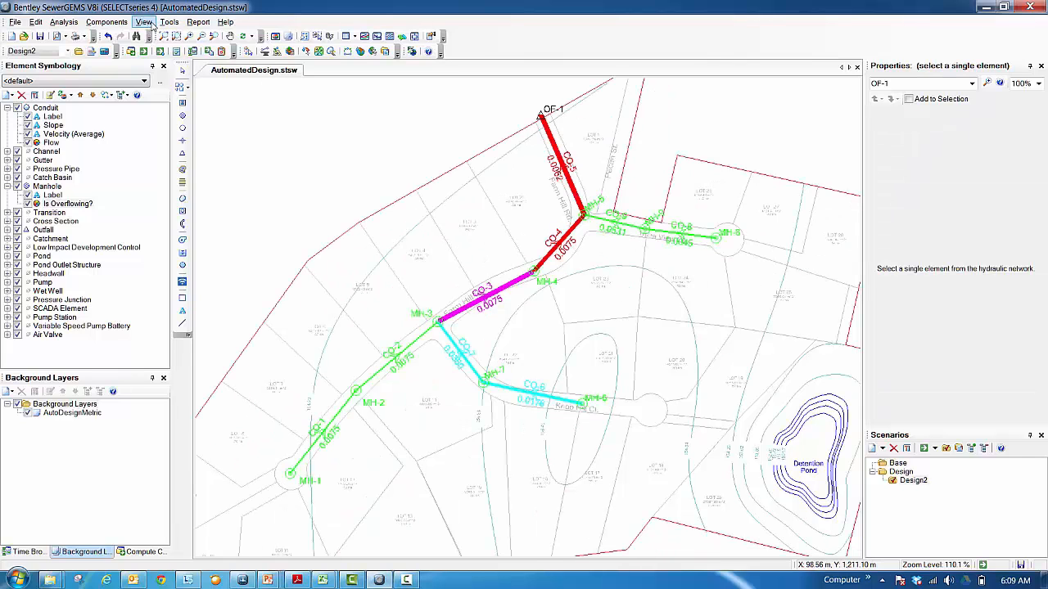
In the Sanitary Load Control Center, review the manholes' base flow, unit sanitary load and loading unit count, widening the unit sanitary load column
{"action": "left_click", "coordinate": [168, 22]}
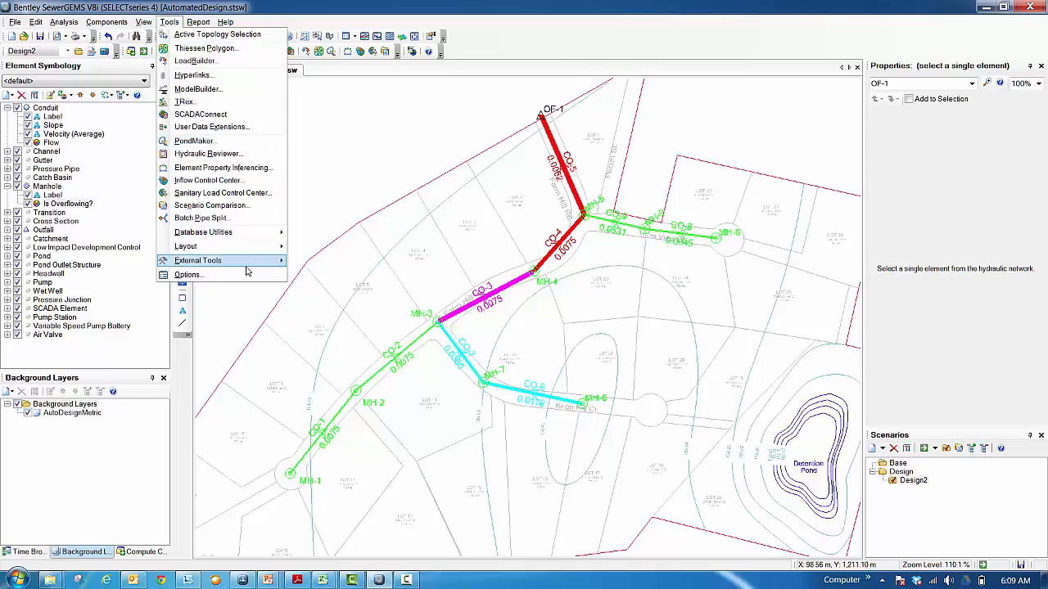
{"action": "left_click", "coordinate": [250, 199]}
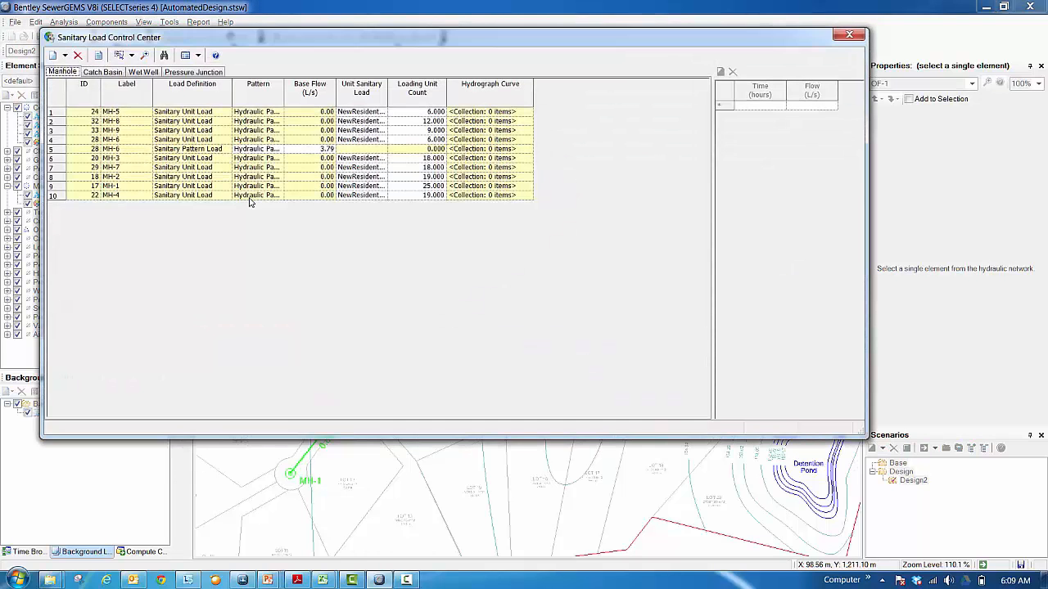
{"action": "left_click", "coordinate": [310, 88]}
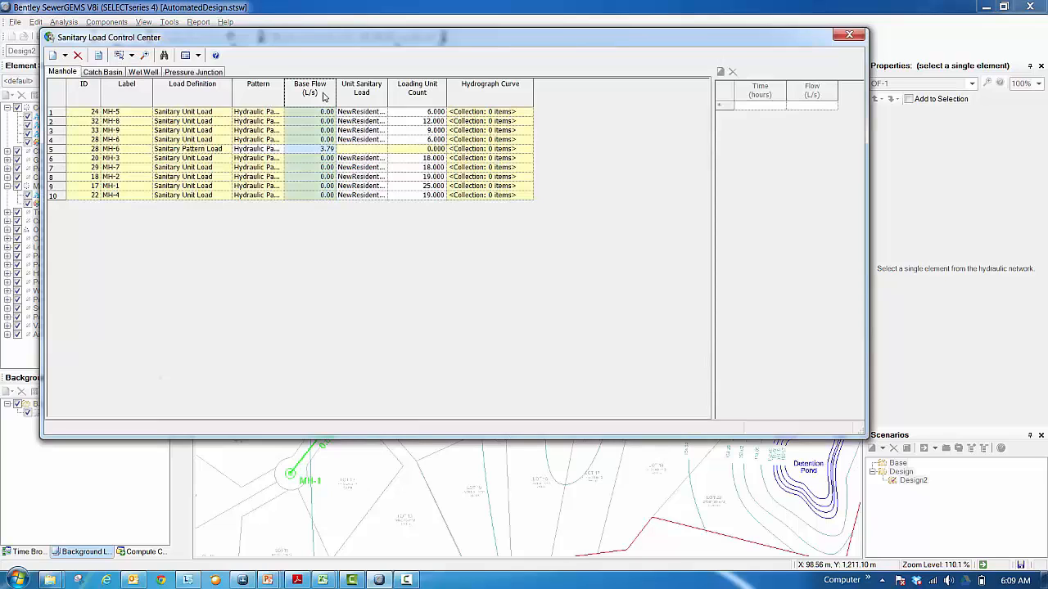
{"action": "left_click", "coordinate": [356, 93]}
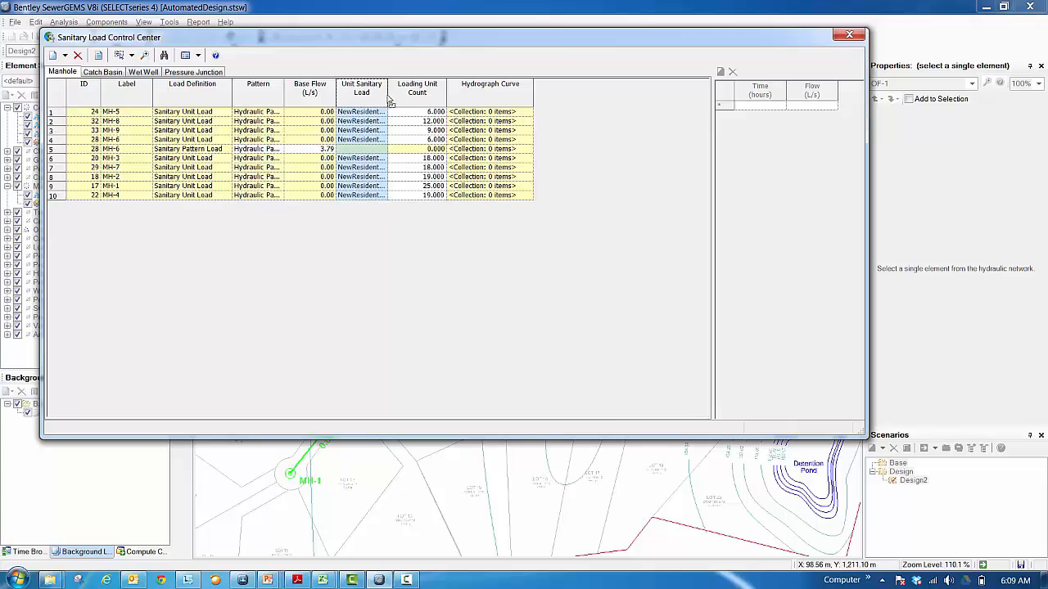
{"action": "left_click_drag", "start_coordinate": [390, 98], "coordinate": [410, 98]}
{"action": "left_click", "coordinate": [452, 95]}
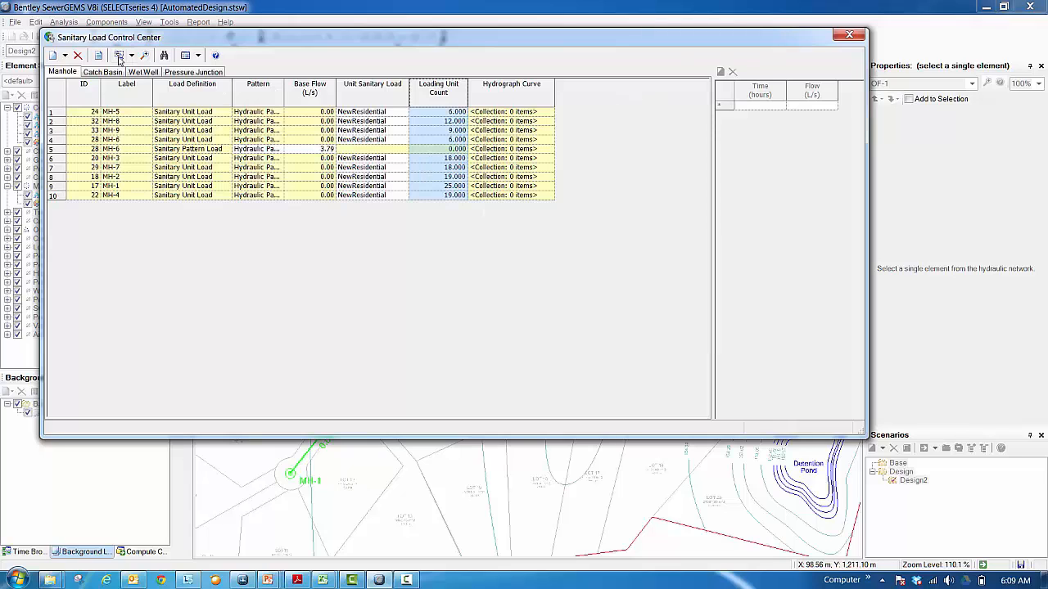
Inspect the unit load and population equivalent of the NewResidential sanitary load, then close the load definitions and the Sanitary Load Control Center
{"action": "left_click", "coordinate": [357, 121]}
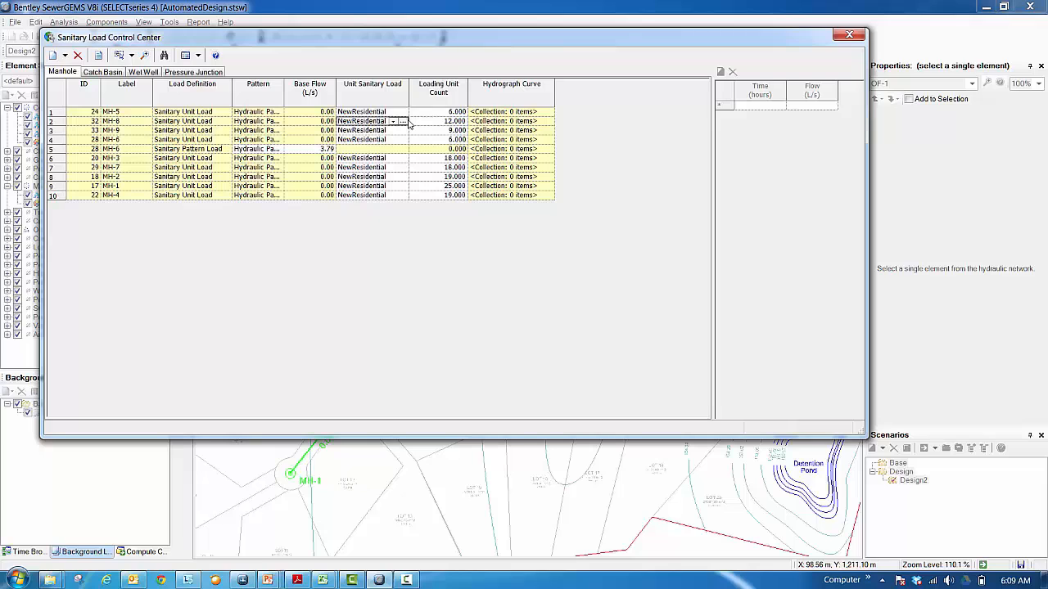
{"action": "left_click", "coordinate": [402, 122]}
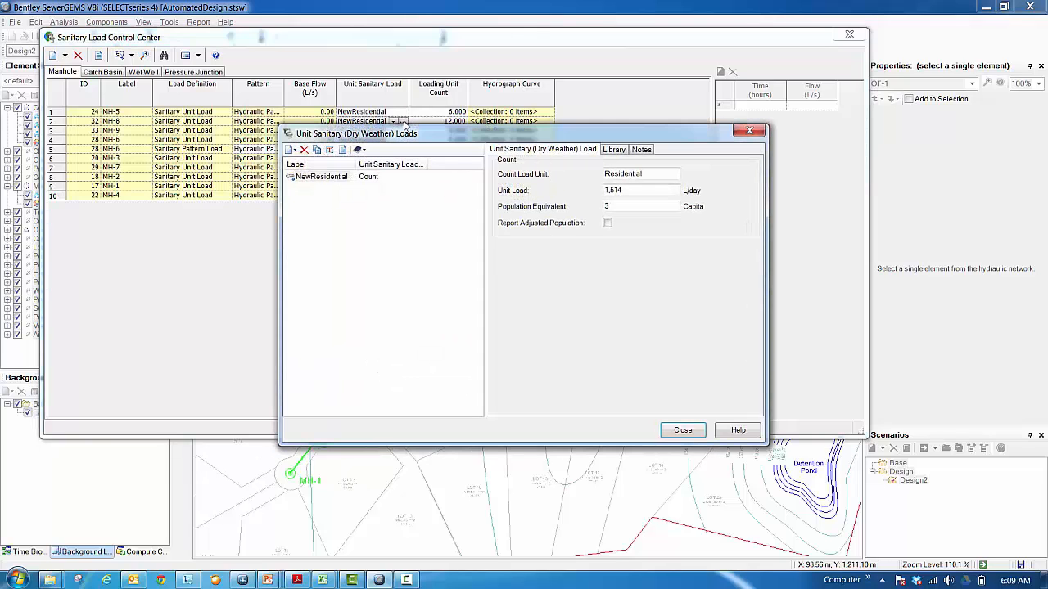
{"action": "left_click", "coordinate": [337, 177]}
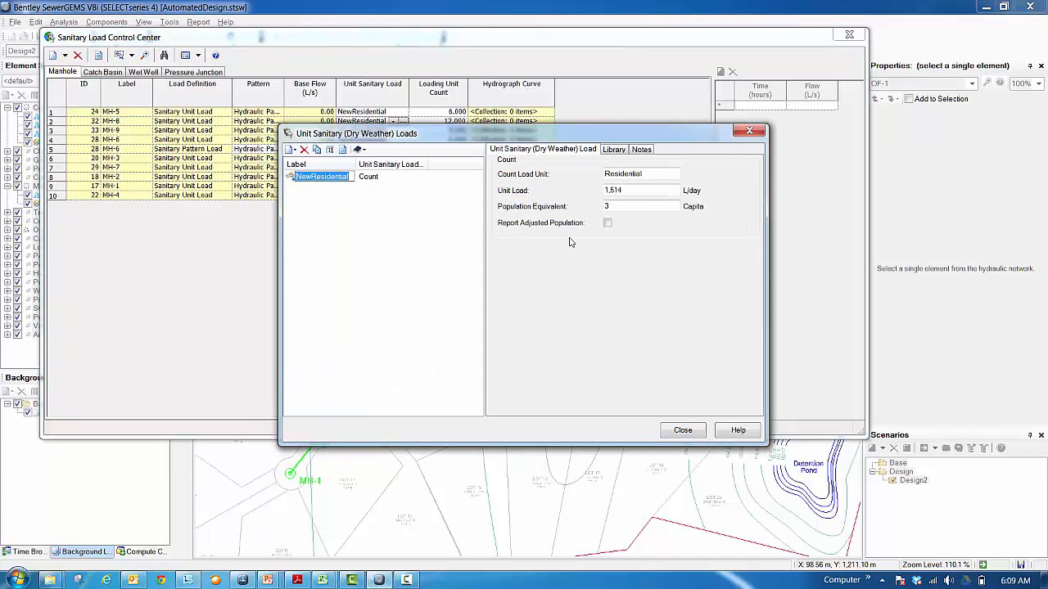
{"action": "left_click", "coordinate": [635, 190]}
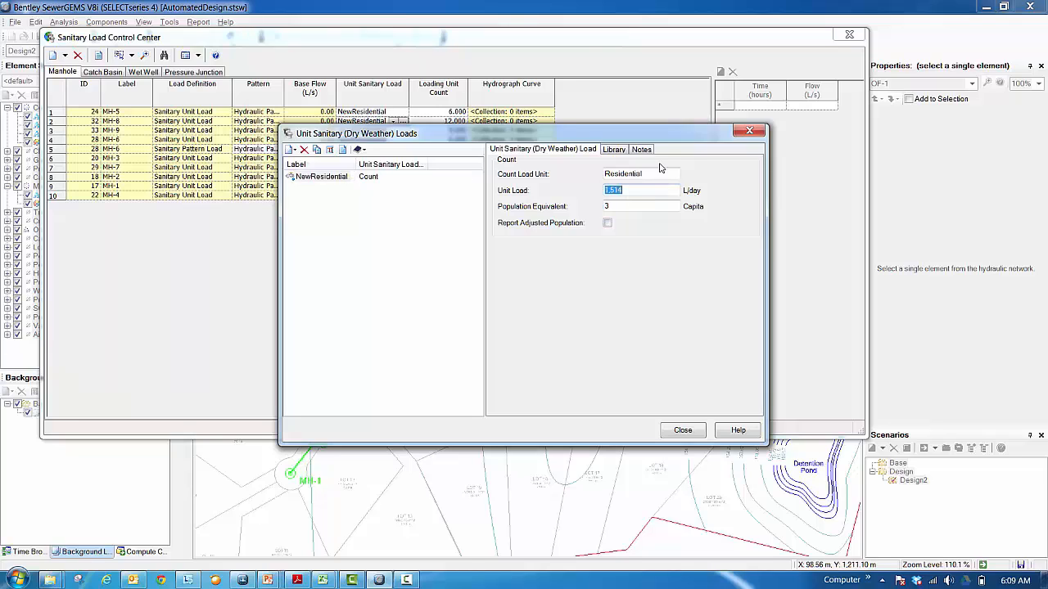
{"action": "left_click", "coordinate": [631, 202]}
{"action": "left_click", "coordinate": [682, 430]}
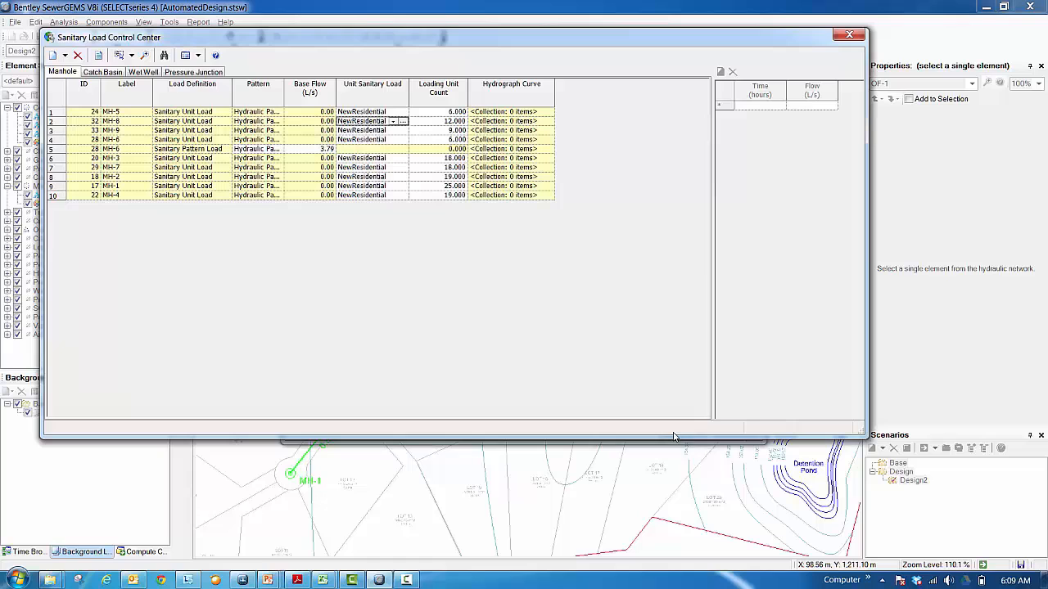
{"action": "left_click", "coordinate": [843, 37]}
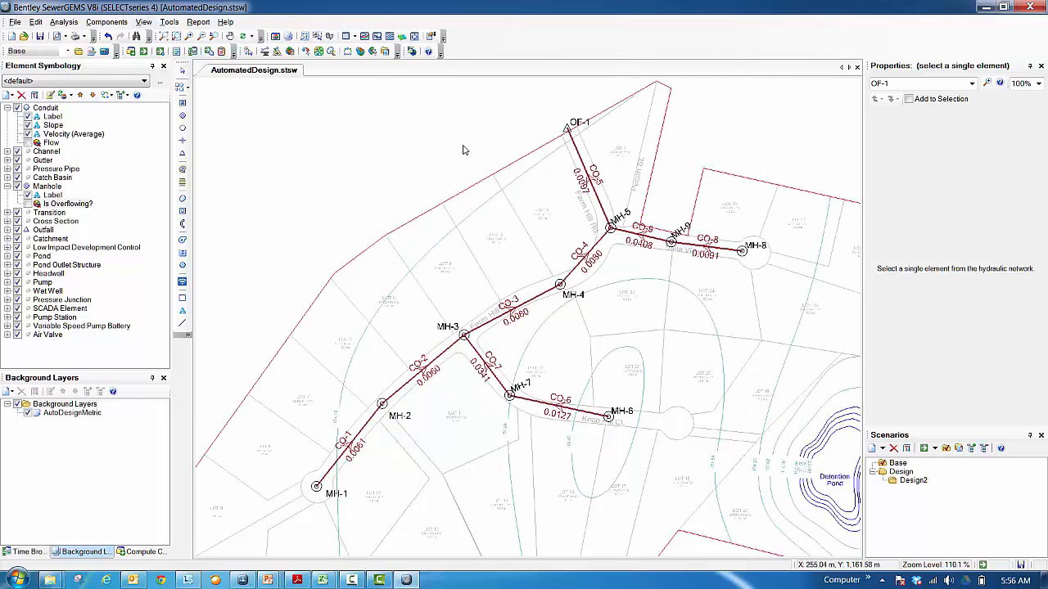
Compute the Base scenario, then close the user notifications and the detailed calculation summary
{"action": "left_click", "coordinate": [66, 21]}
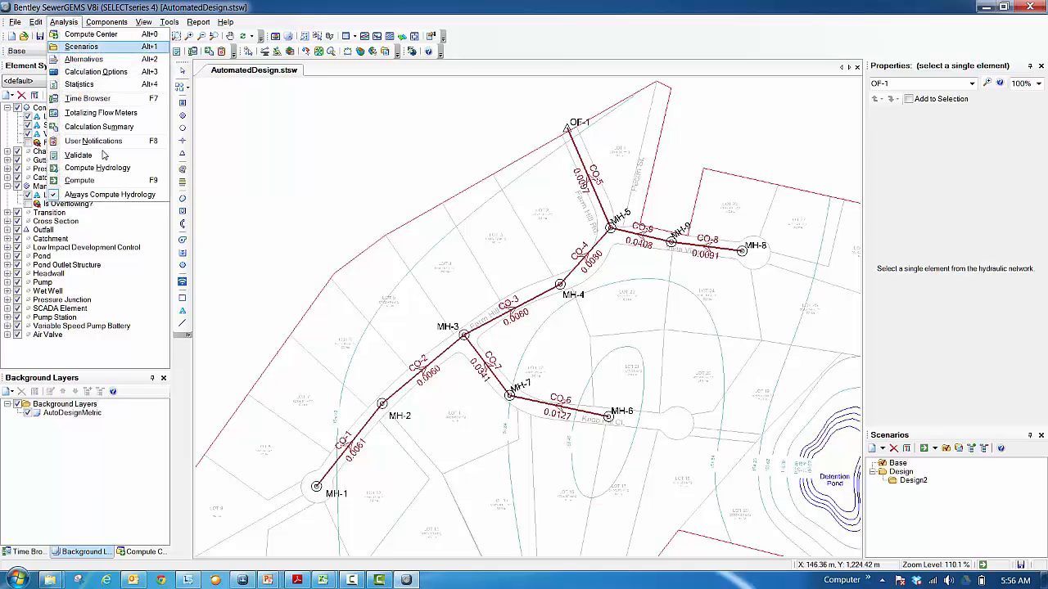
{"action": "left_click", "coordinate": [131, 184]}
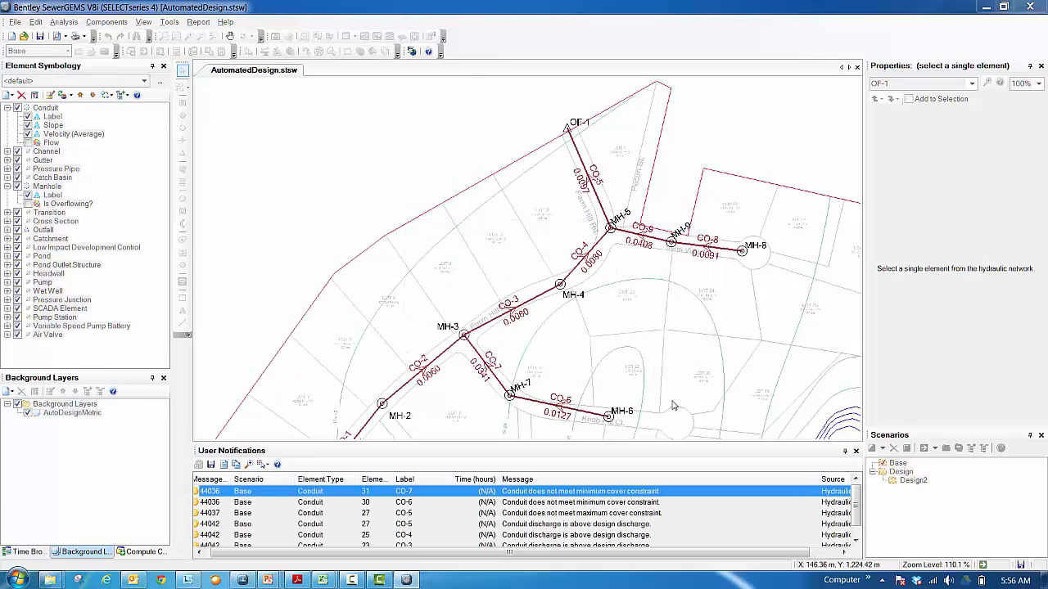
{"action": "left_click", "coordinate": [856, 452]}
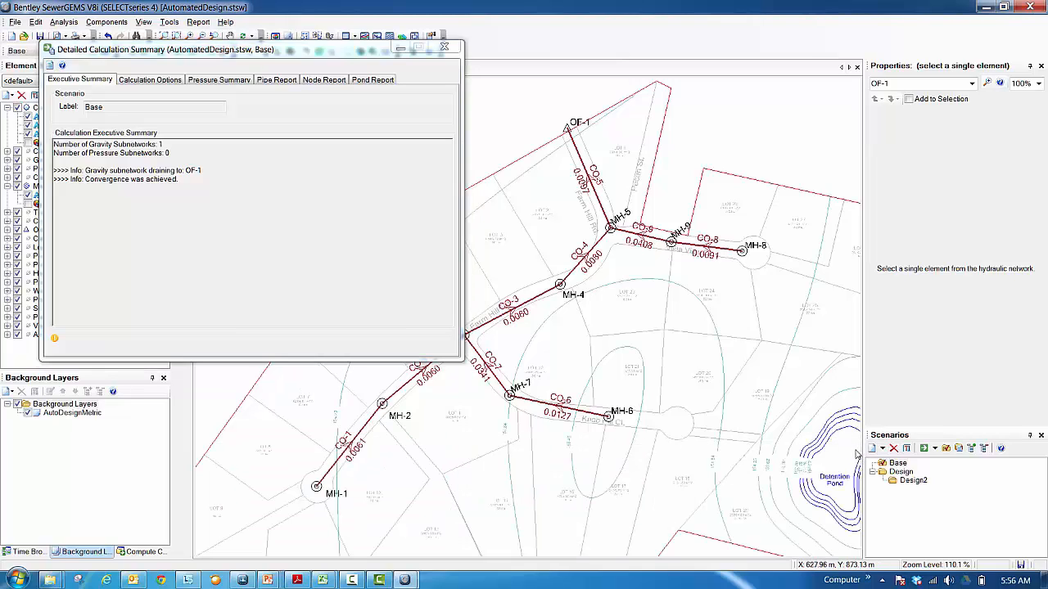
{"action": "left_click", "coordinate": [442, 47]}
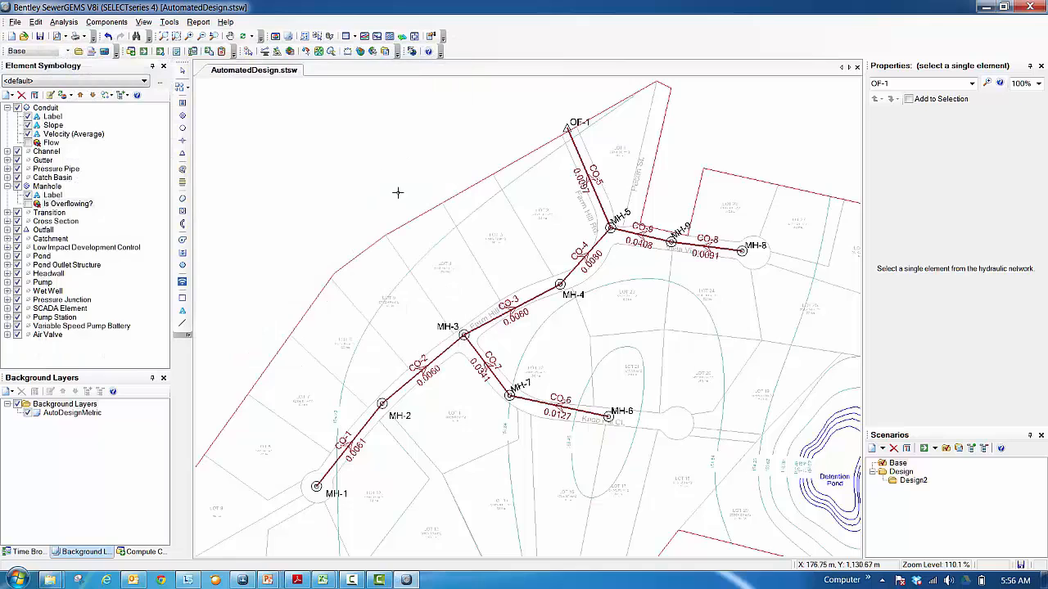
Review the conduits' Flow color coding with its color and size map, accept it and switch it on in the plan
{"action": "left_click_drag", "start_coordinate": [467, 318], "coordinate": [478, 316]}
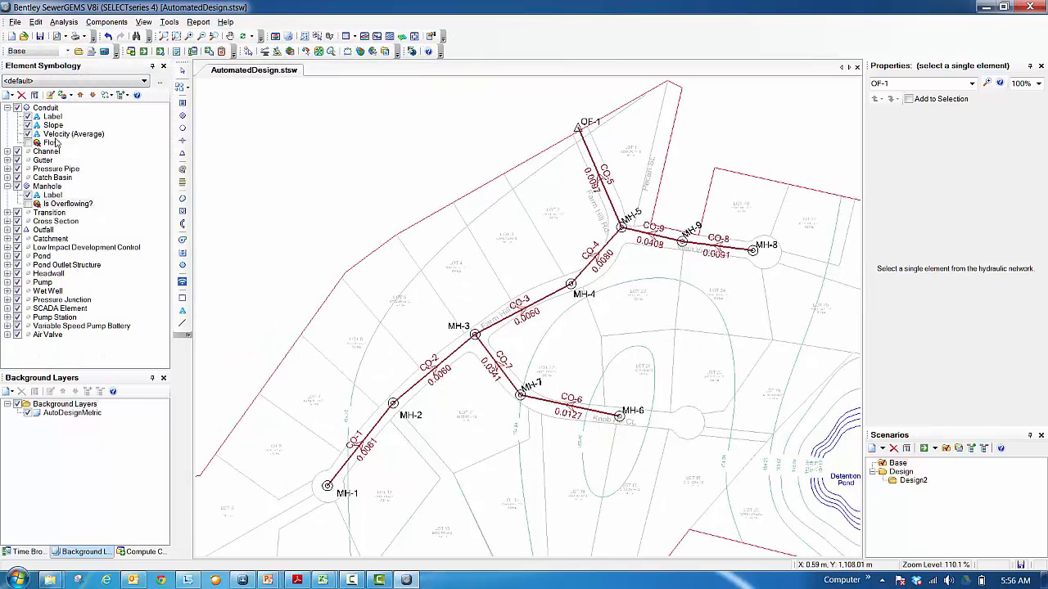
{"action": "left_click", "coordinate": [53, 136]}
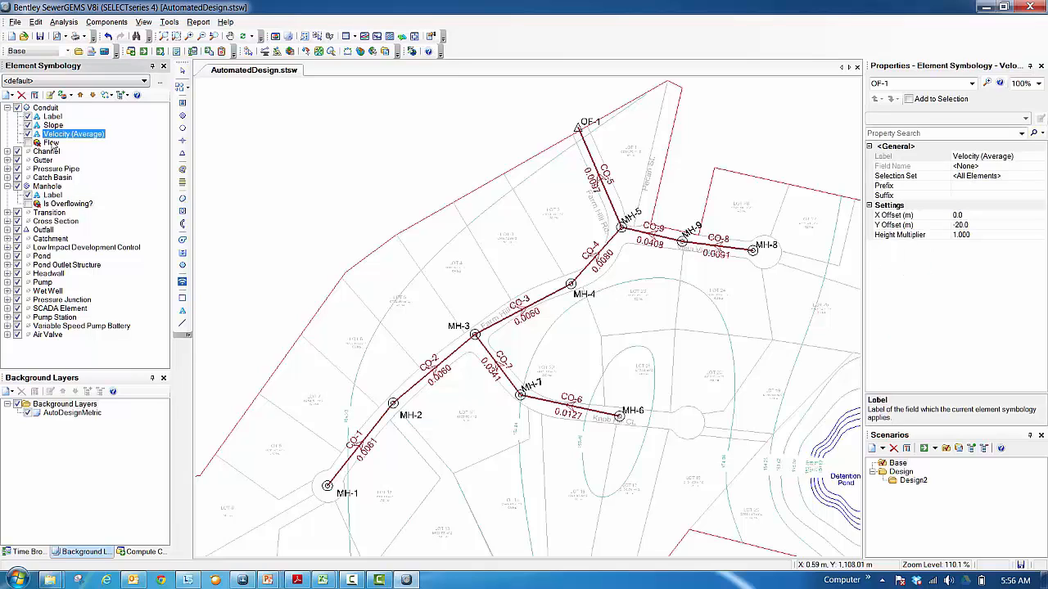
{"action": "left_click", "coordinate": [50, 143]}
{"action": "double_click", "coordinate": [50, 144]}
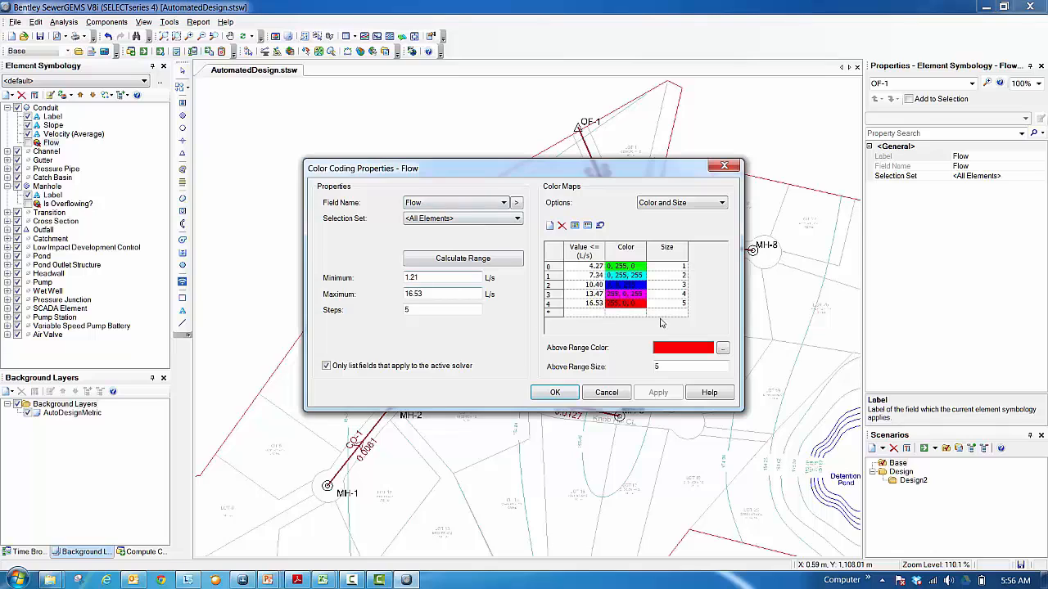
{"action": "left_click", "coordinate": [557, 393]}
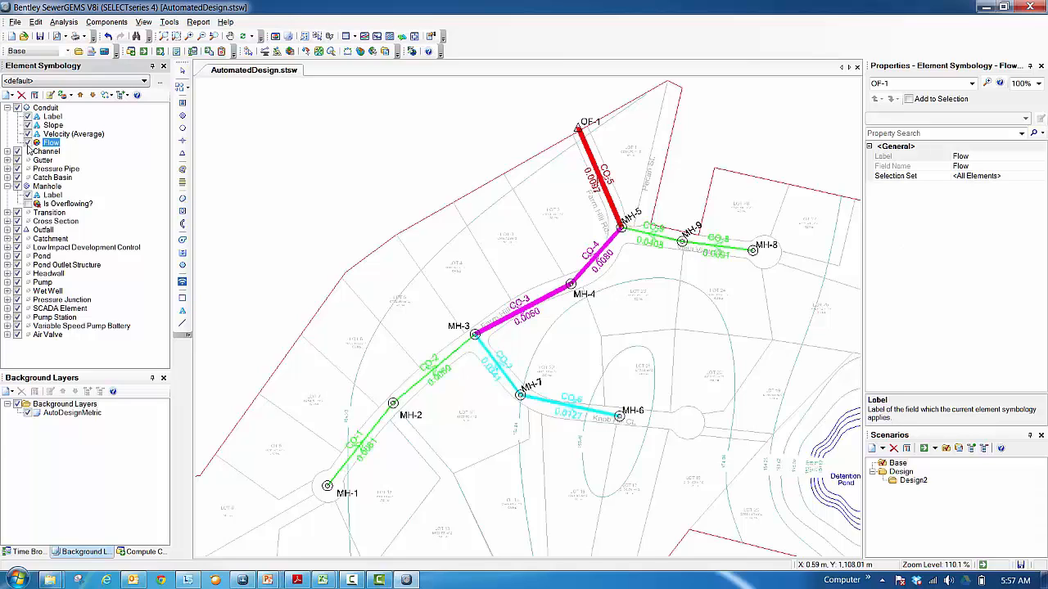
Accept the manholes' Is Overflowing? color coding, switch it on and inspect the manholes in the plan
{"action": "double_click", "coordinate": [51, 205]}
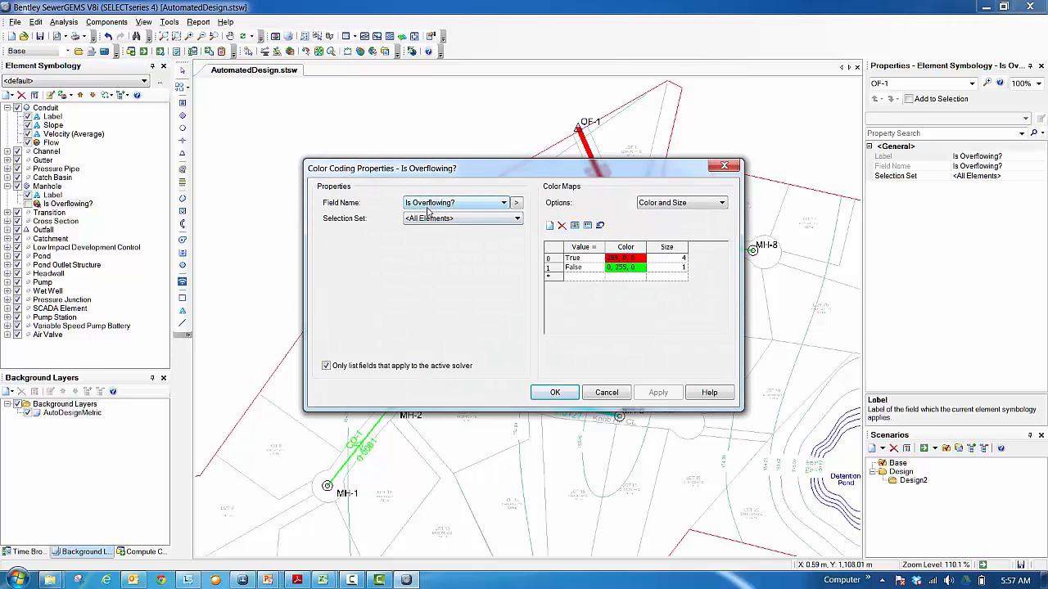
{"action": "left_click", "coordinate": [555, 392]}
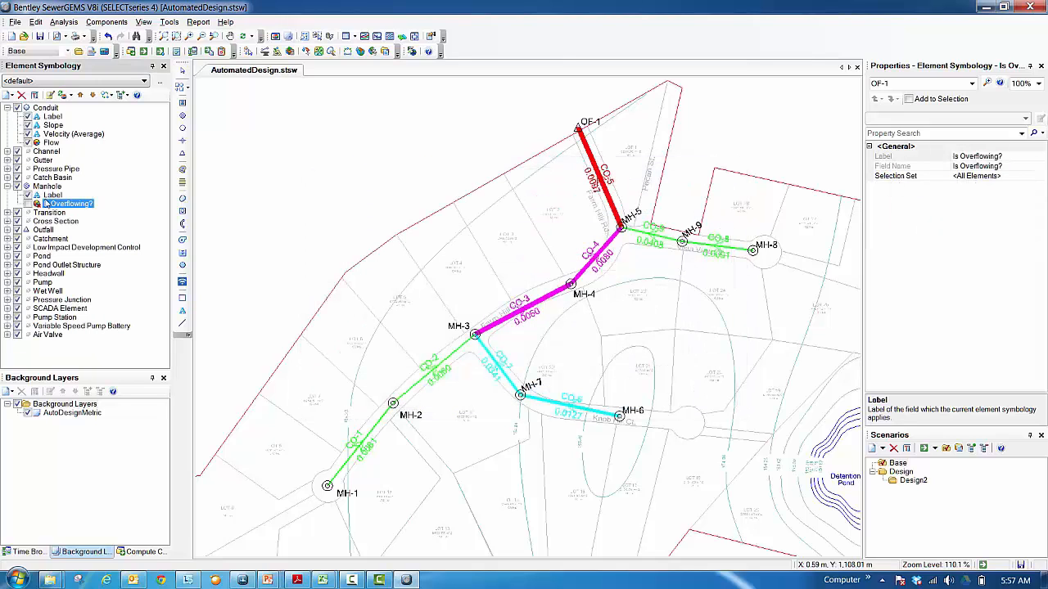
{"action": "left_click", "coordinate": [28, 204]}
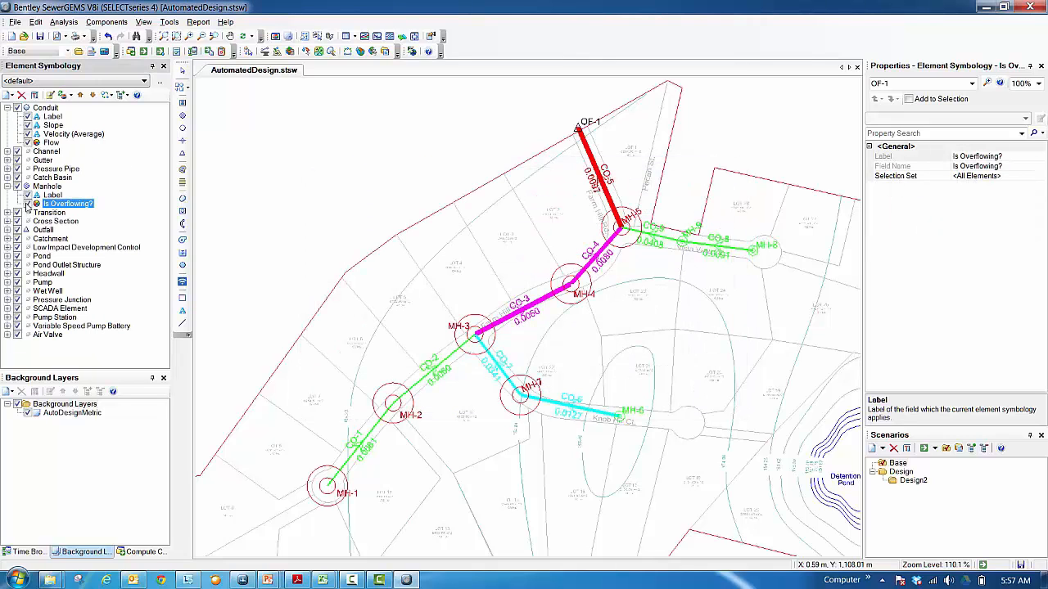
{"action": "left_click_drag", "start_coordinate": [413, 233], "coordinate": [458, 276]}
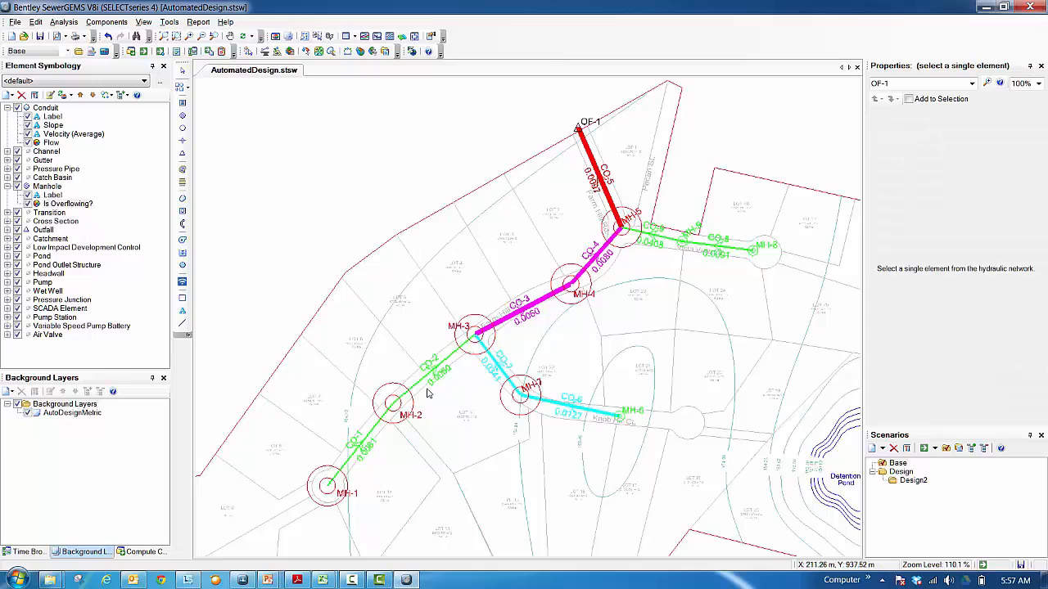
{"action": "mouse_move", "coordinate": [422, 382]}
{"action": "left_mouse_down"}
{"action": "mouse_move", "coordinate": [390, 332]}
{"action": "mouse_move", "coordinate": [415, 401]}
{"action": "mouse_move", "coordinate": [404, 435]}
{"action": "left_mouse_up"}
{"action": "scroll", "coordinate": [392, 333], "scroll_direction": "up", "scroll_amount": 1}
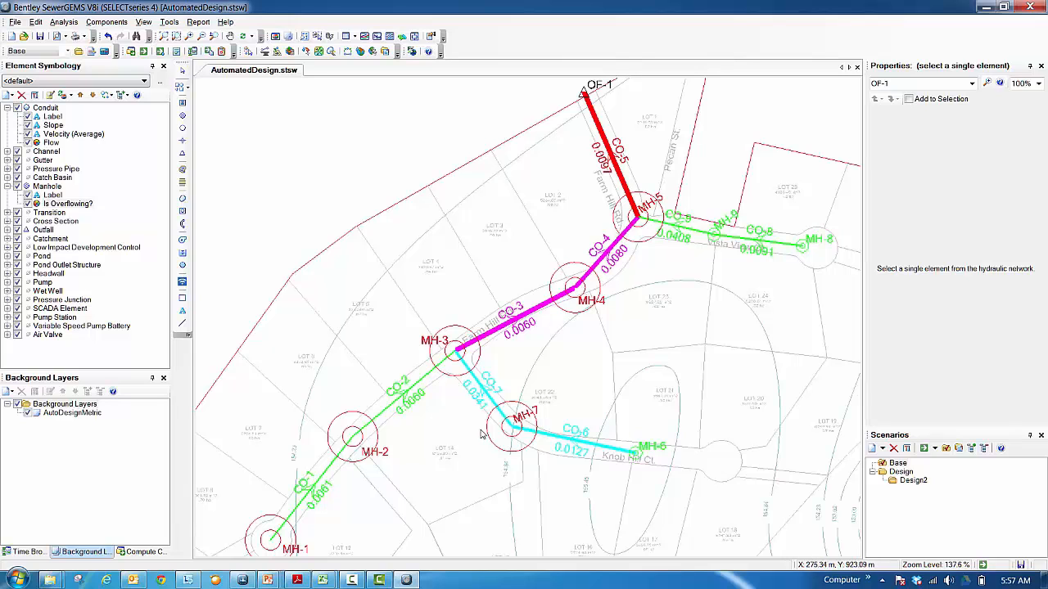
{"action": "left_click_drag", "start_coordinate": [321, 452], "coordinate": [316, 401]}
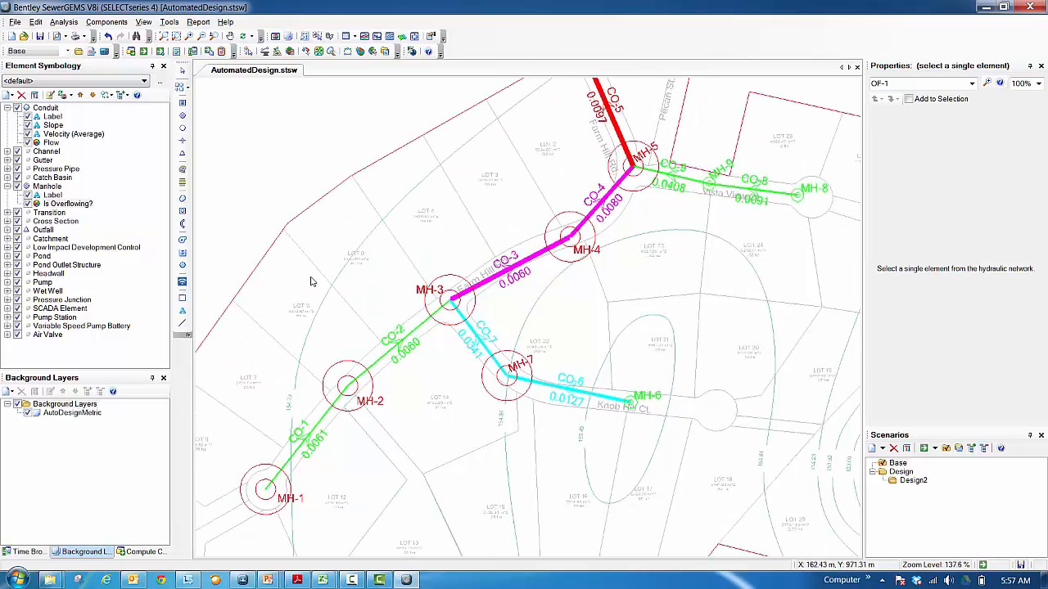
Open the saved MH-8 to OF-1 profile, examine its hydraulic grade line against the ground and close it
{"action": "left_click", "coordinate": [377, 36]}
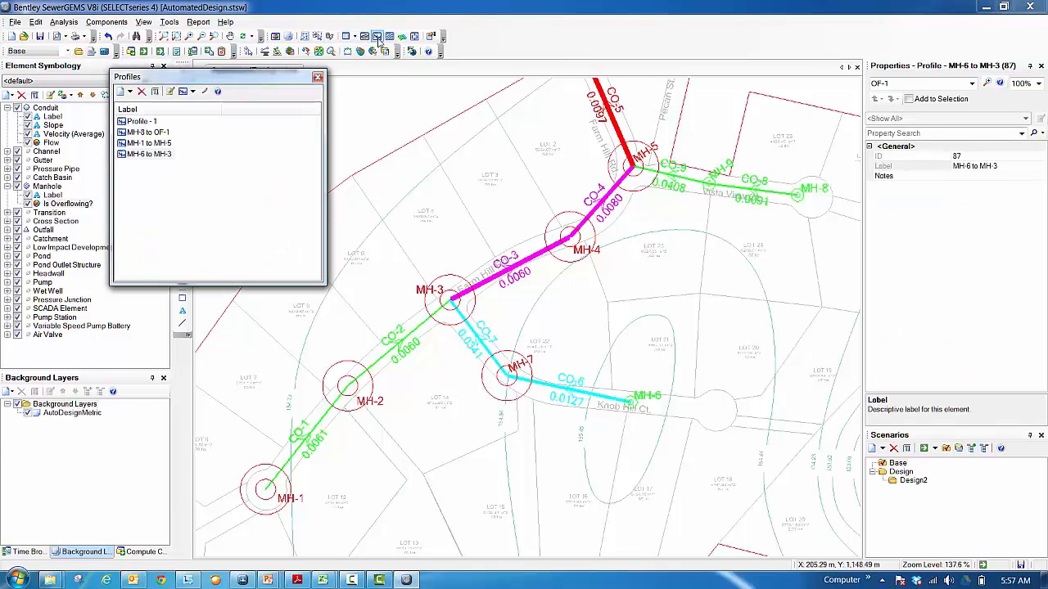
{"action": "double_click", "coordinate": [148, 132]}
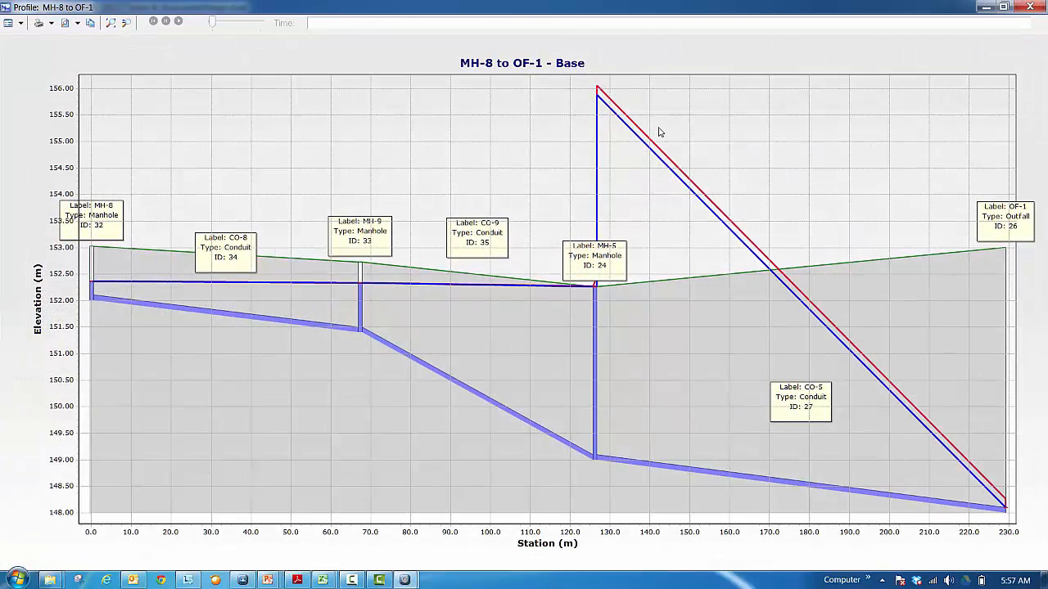
{"action": "left_click", "coordinate": [20, 23]}
{"action": "left_click", "coordinate": [32, 41]}
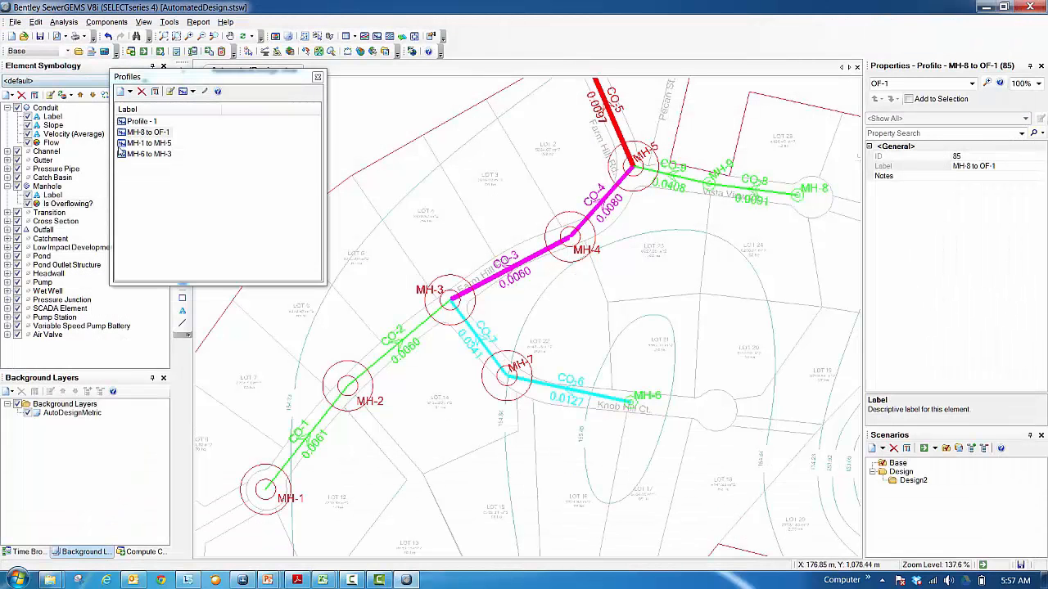
Examine the grade lines in the MH-1 to MH-5 and MH-6 to MH-3 profiles, then close the profile list
{"action": "double_click", "coordinate": [149, 144]}
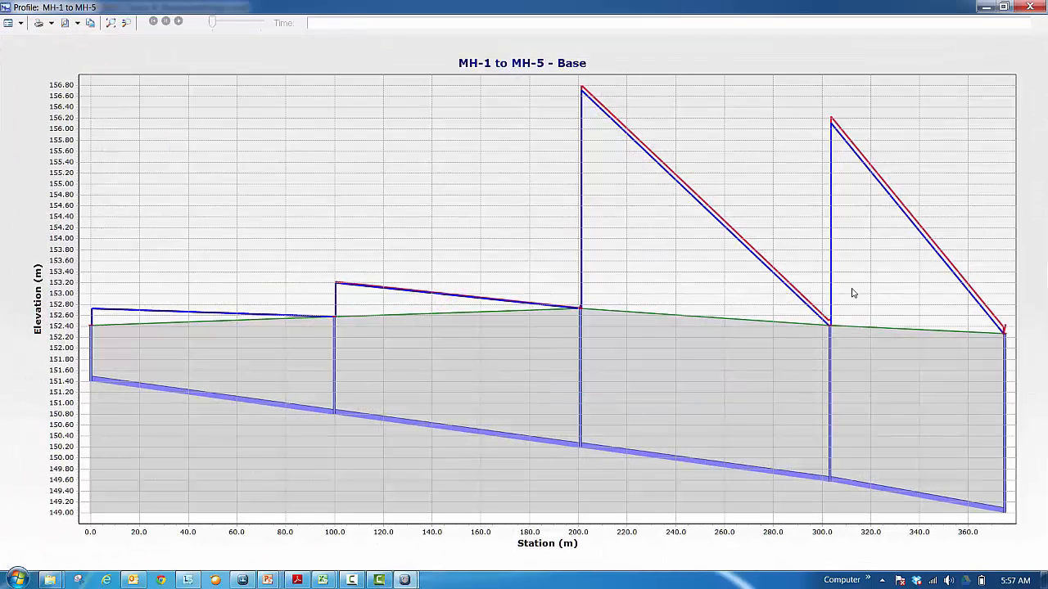
{"action": "left_click", "coordinate": [1029, 7]}
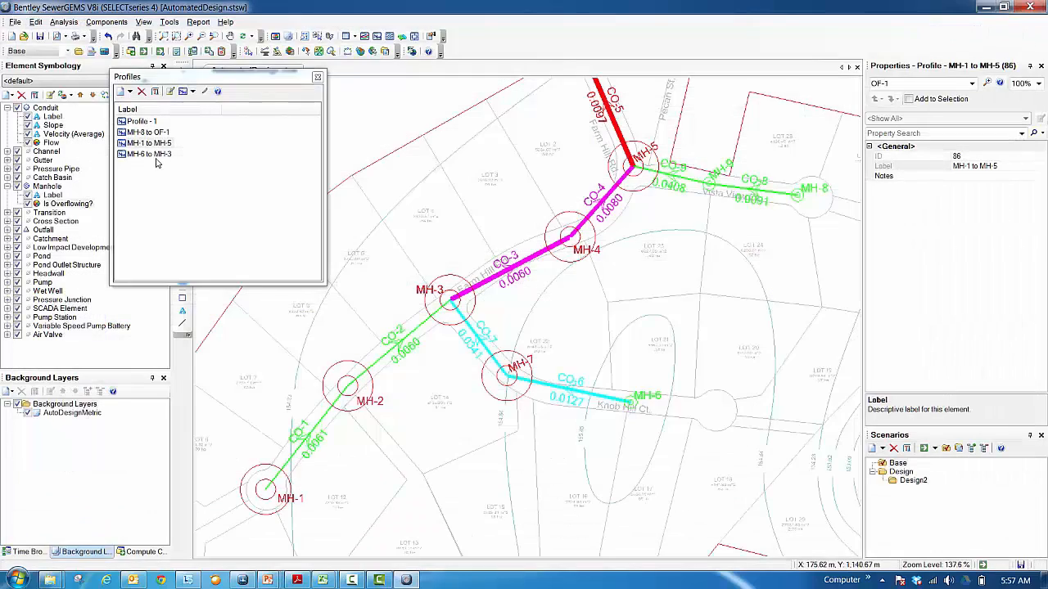
{"action": "double_click", "coordinate": [155, 159]}
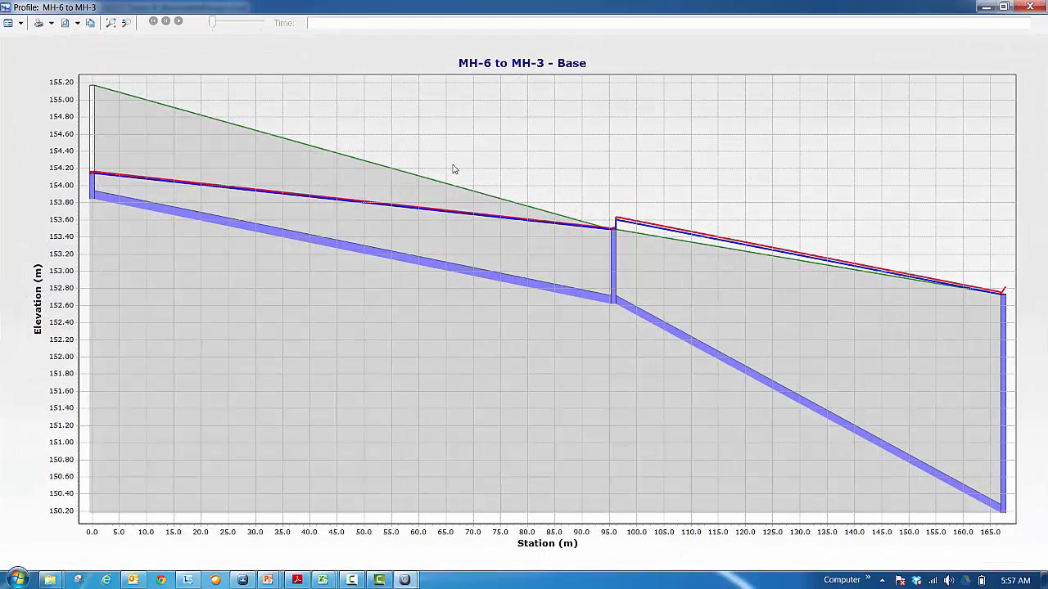
{"action": "left_click", "coordinate": [1030, 7]}
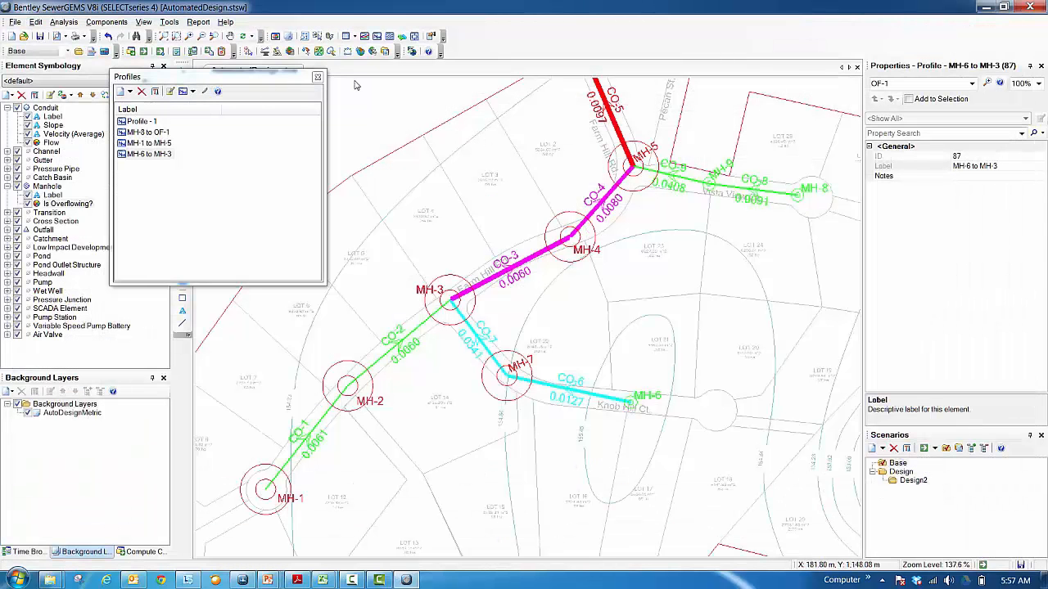
{"action": "left_click", "coordinate": [318, 76]}
{"action": "left_click", "coordinate": [413, 189]}
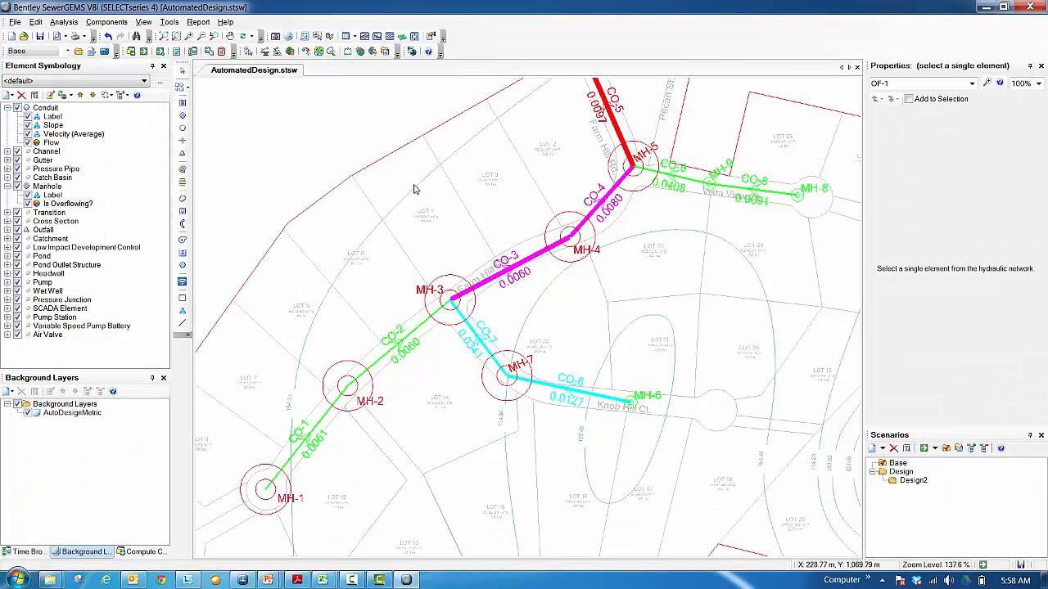
Review the Base Physical, Base Design and DesignWithSlope alternatives and their hierarchy, then close the alternatives list
{"action": "scroll", "coordinate": [413, 189], "scroll_direction": "down", "scroll_amount": 3}
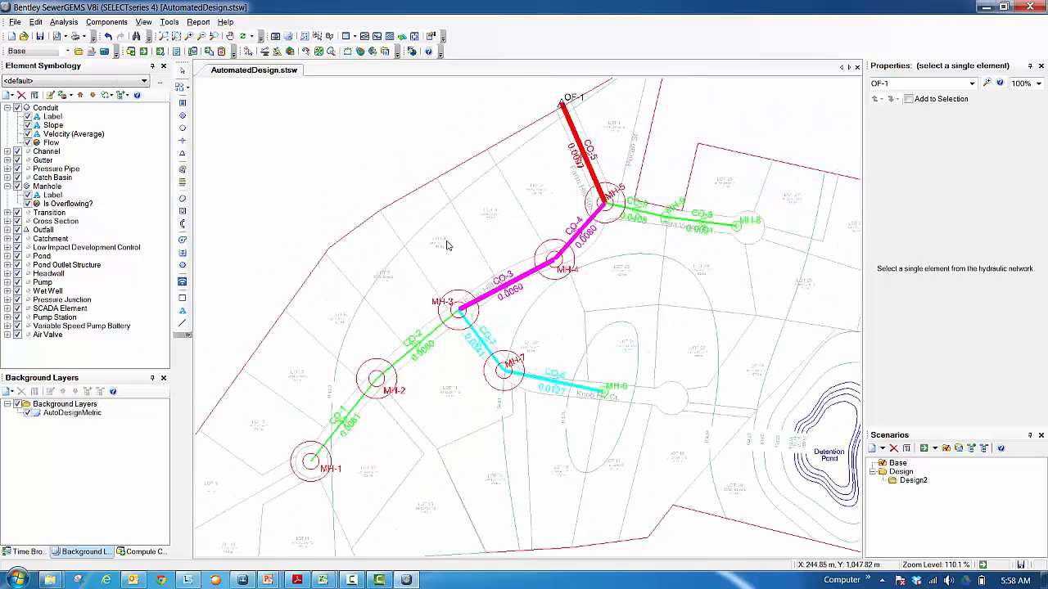
{"action": "mouse_move", "coordinate": [447, 242]}
{"action": "left_mouse_down"}
{"action": "mouse_move", "coordinate": [409, 283]}
{"action": "mouse_move", "coordinate": [417, 268]}
{"action": "left_mouse_up"}
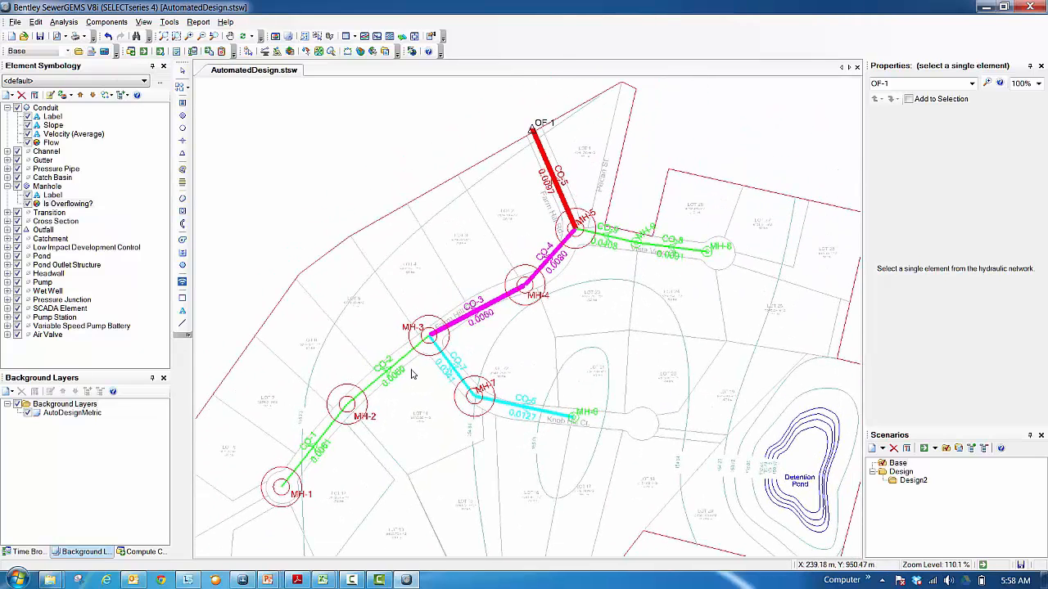
{"action": "left_click", "coordinate": [54, 23]}
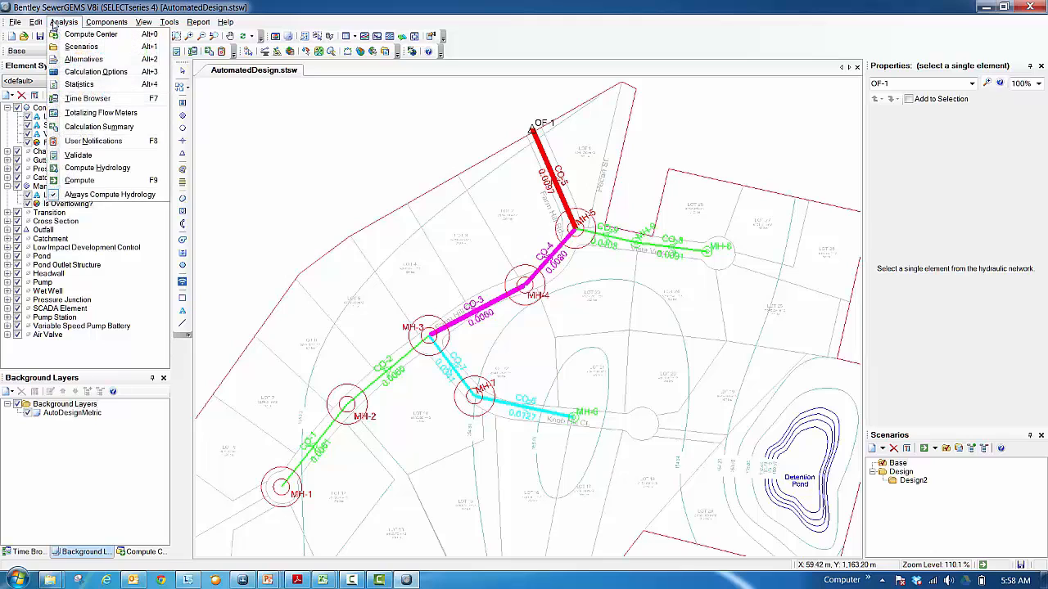
{"action": "left_click", "coordinate": [83, 60]}
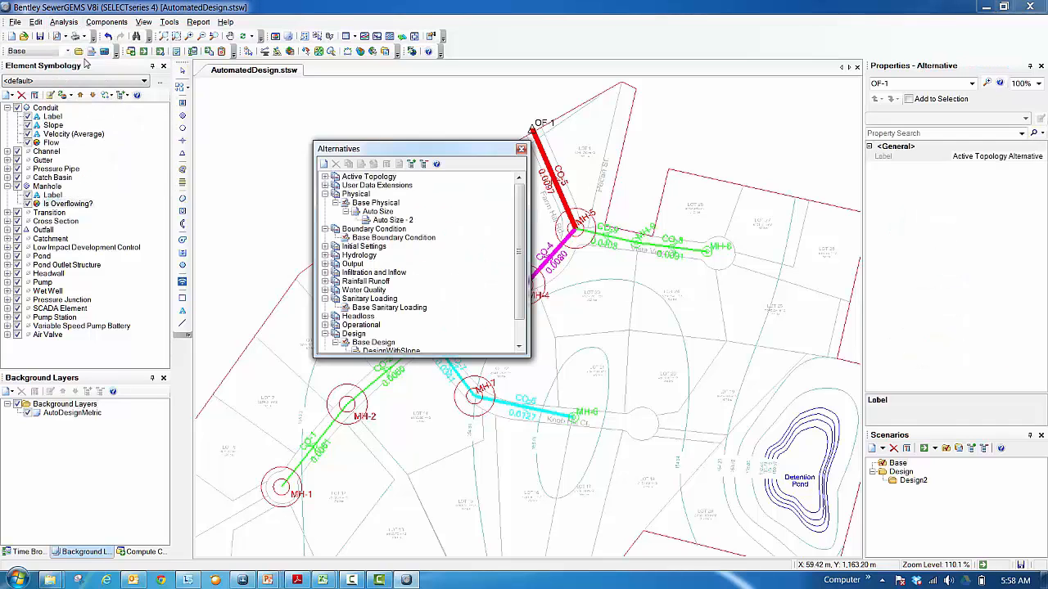
{"action": "left_click", "coordinate": [376, 204]}
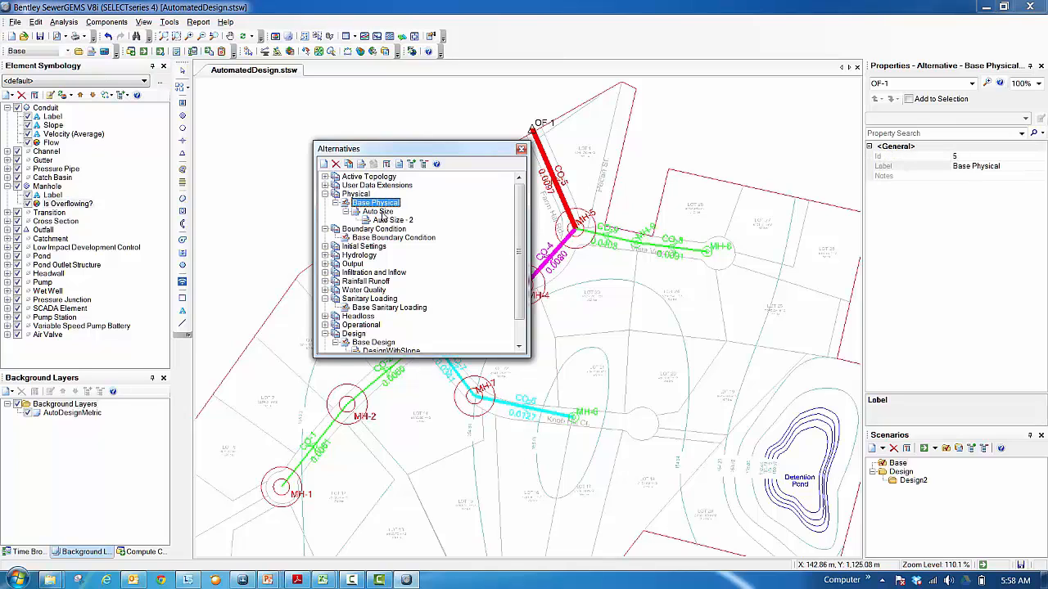
{"action": "left_click_drag", "start_coordinate": [522, 239], "coordinate": [522, 263]}
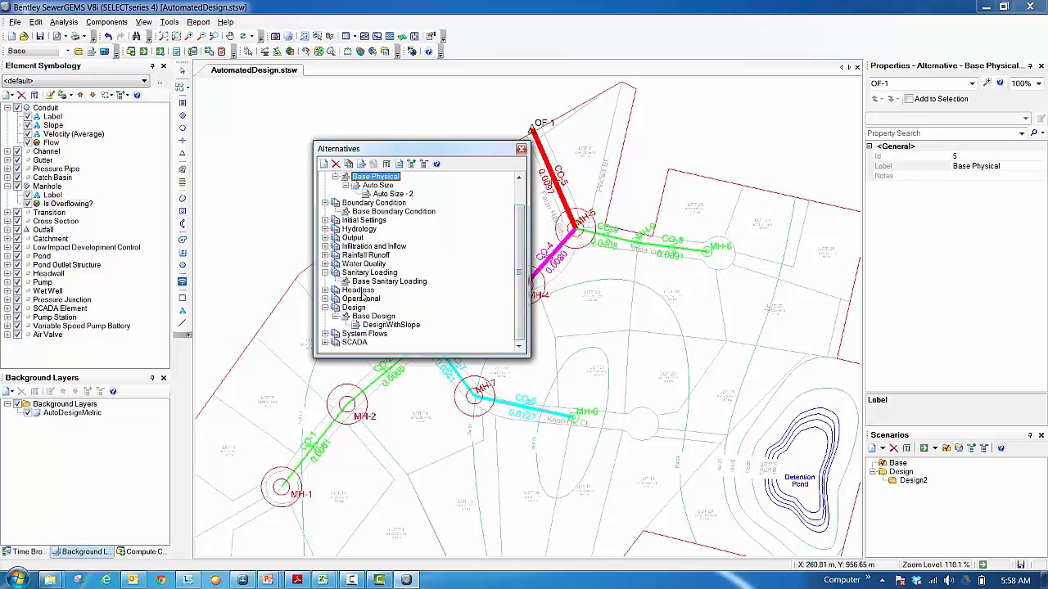
{"action": "left_click", "coordinate": [344, 321]}
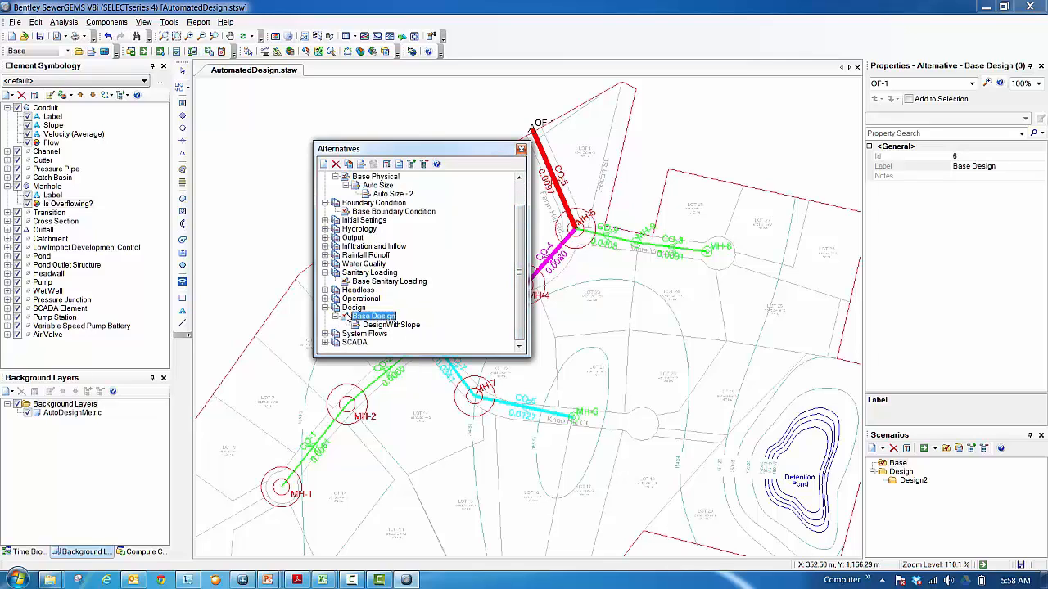
{"action": "left_click", "coordinate": [385, 326]}
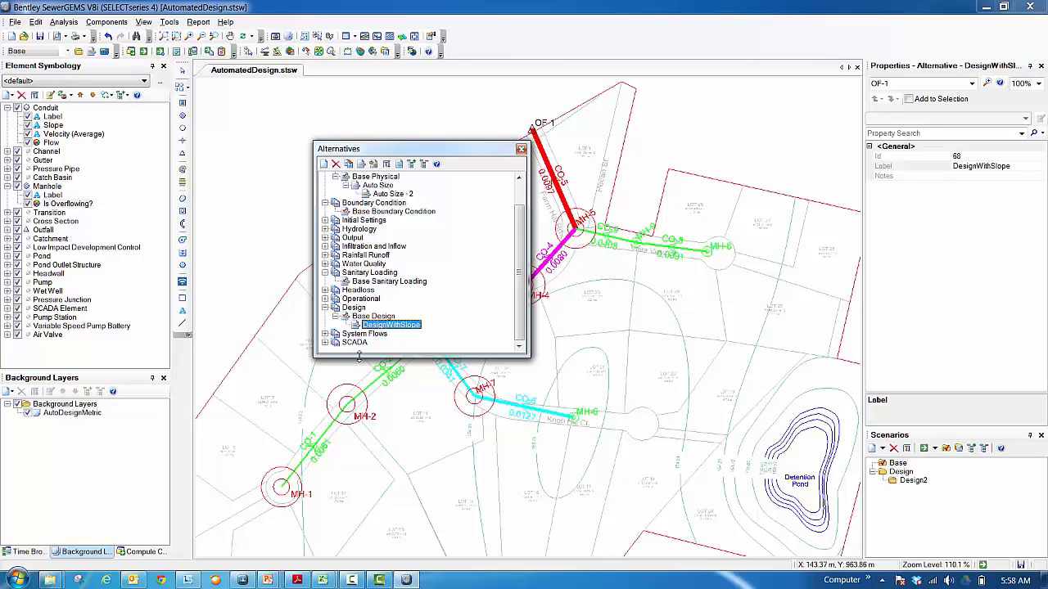
{"action": "left_click", "coordinate": [520, 151]}
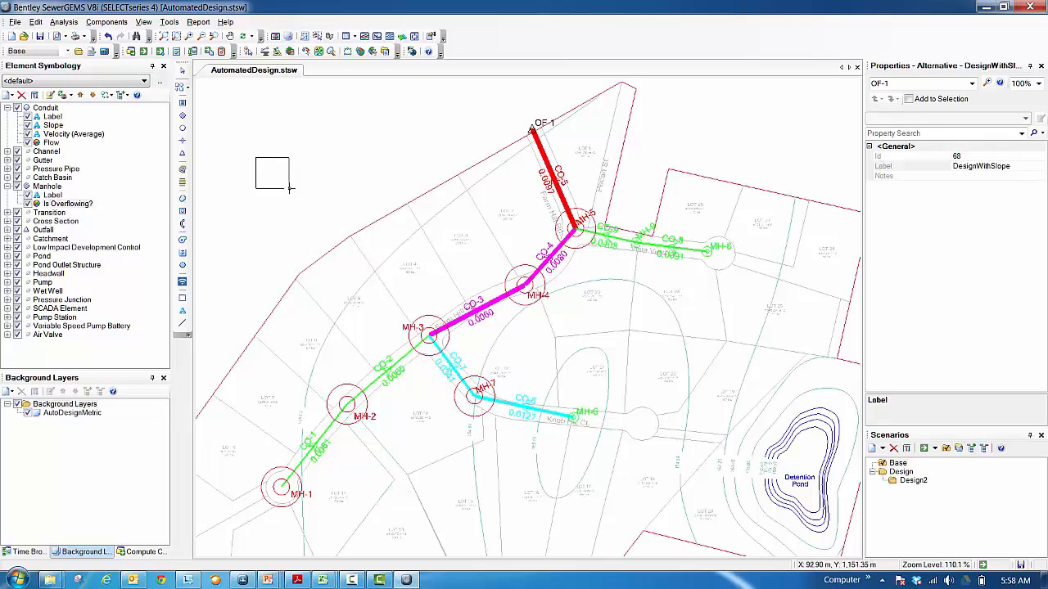
Open the default design constraints and review the minimum and maximum velocity for gravity pipes
{"action": "left_click", "coordinate": [64, 22]}
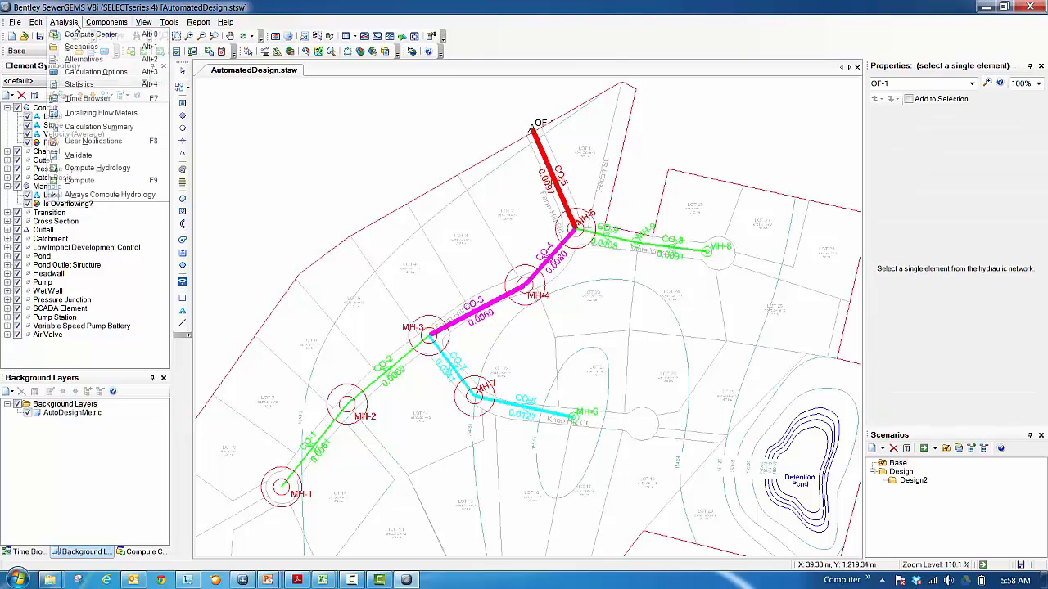
{"action": "mouse_move", "coordinate": [109, 25]}
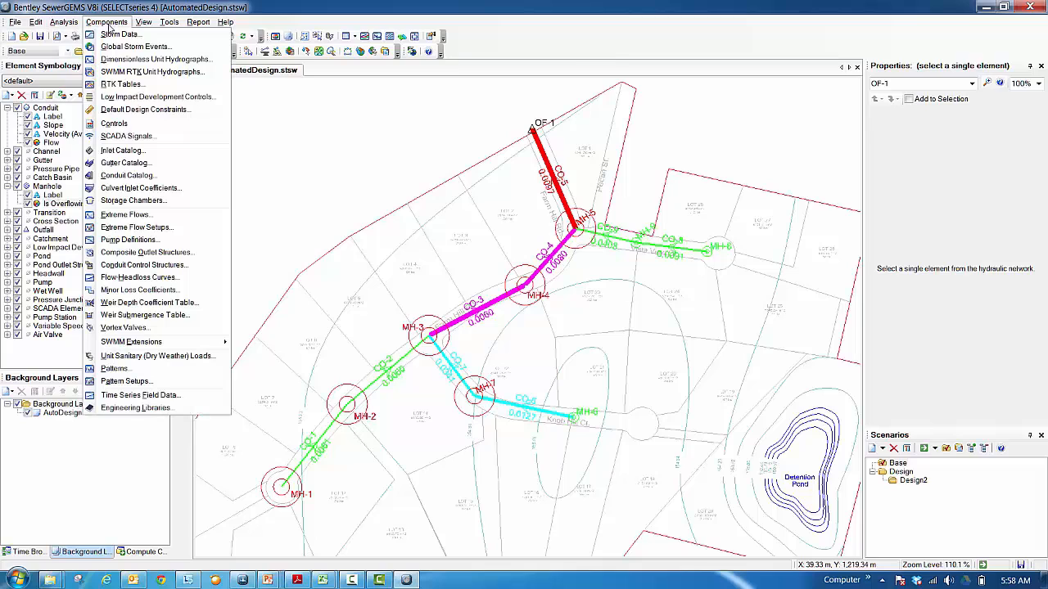
{"action": "left_click", "coordinate": [150, 119]}
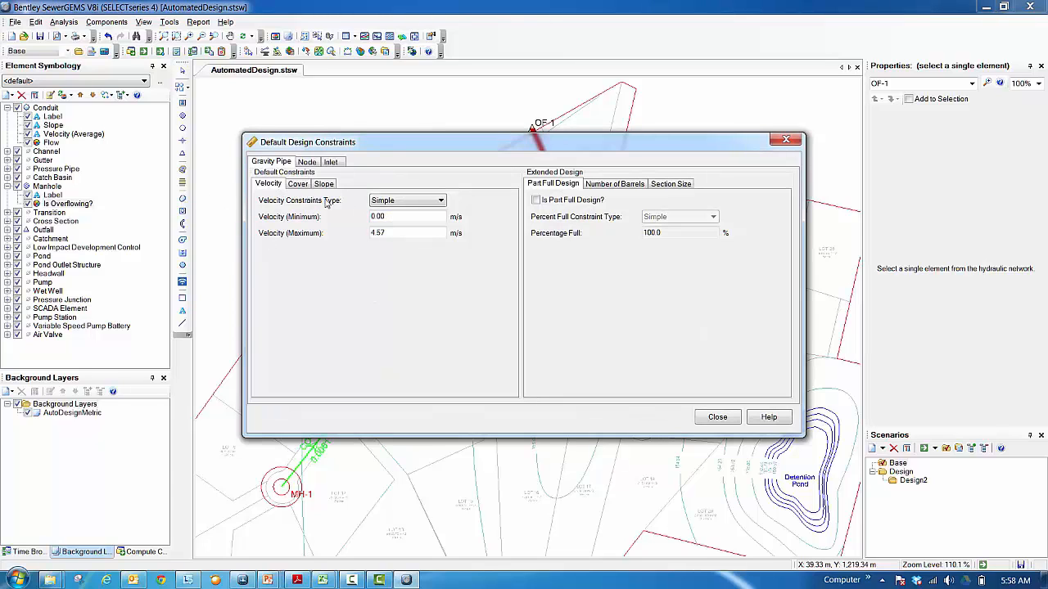
{"action": "double_click", "coordinate": [430, 218]}
{"action": "double_click", "coordinate": [426, 233]}
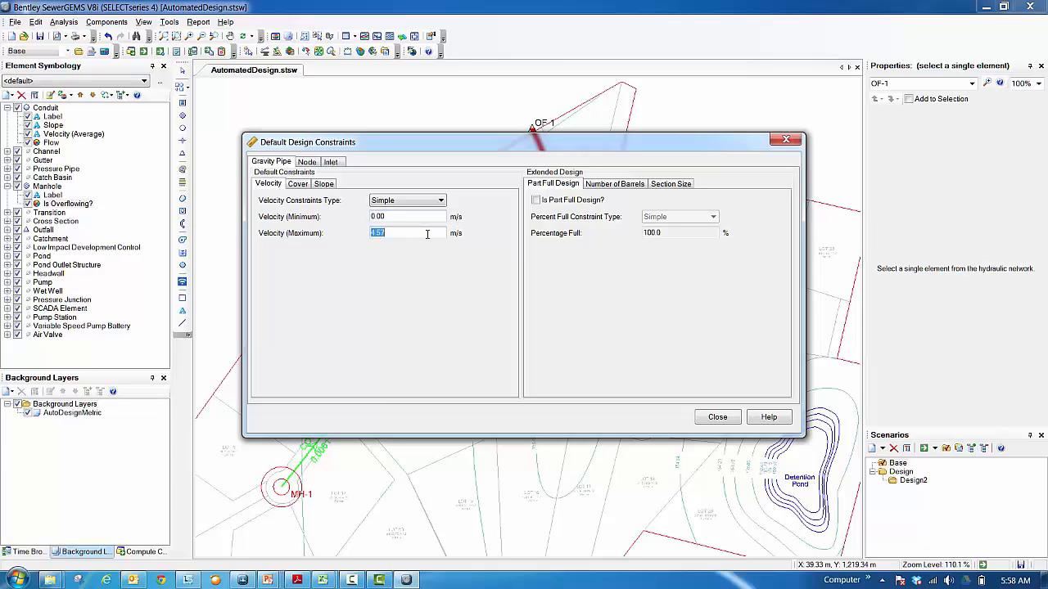
Review the minimum and maximum slope in the default gravity pipe constraints, then close the default design constraints
{"action": "left_click", "coordinate": [324, 185]}
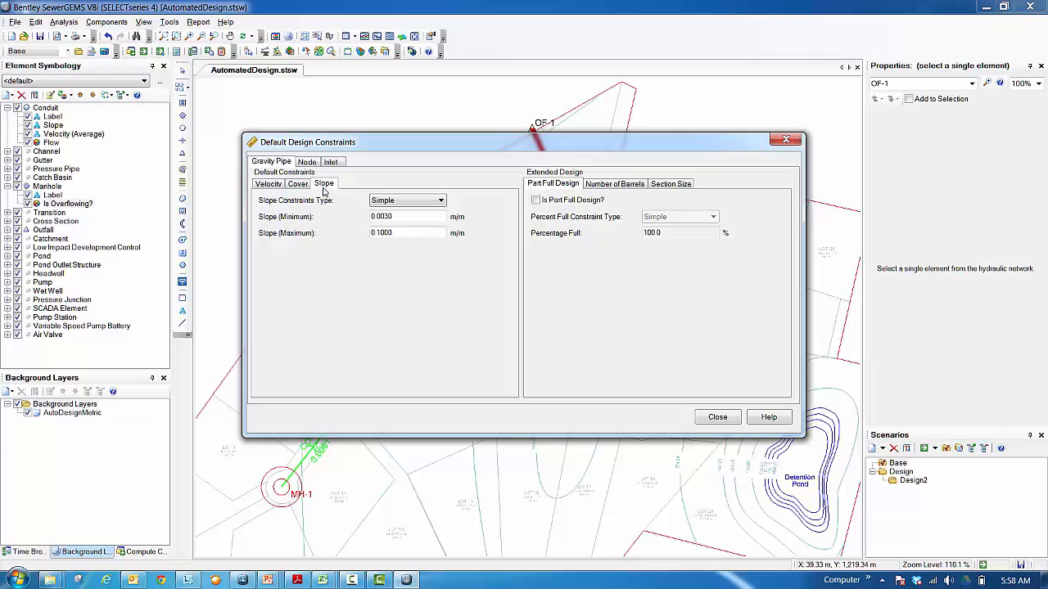
{"action": "double_click", "coordinate": [423, 218]}
{"action": "double_click", "coordinate": [406, 233]}
{"action": "left_click", "coordinate": [785, 141]}
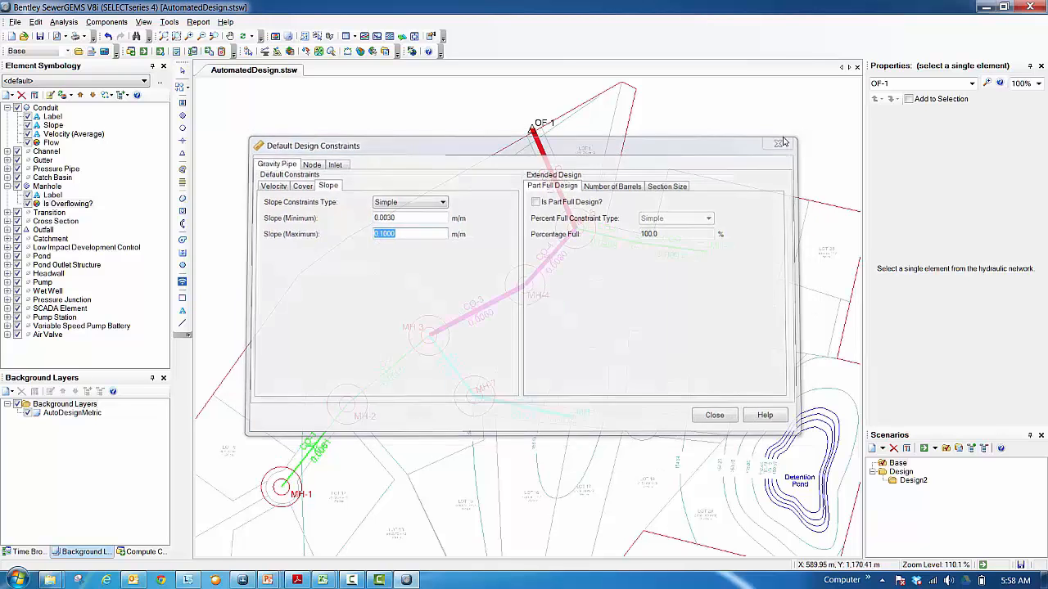
Open the DesignWithSlope design alternative and review its default velocity and slope limits for gravity pipes
{"action": "left_click", "coordinate": [64, 22]}
{"action": "left_click", "coordinate": [72, 24]}
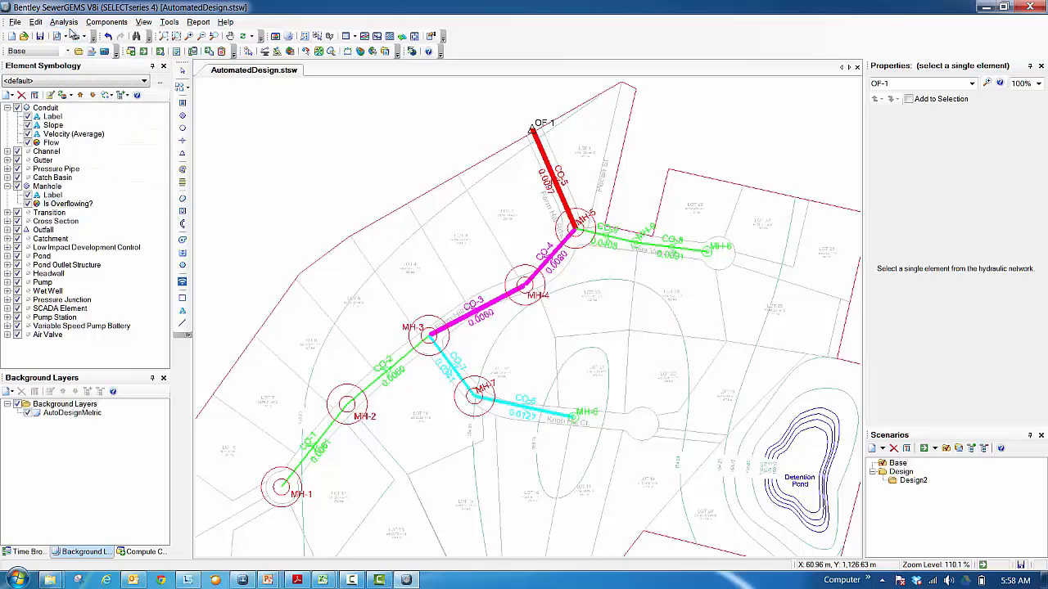
{"action": "left_click", "coordinate": [66, 23]}
{"action": "left_click", "coordinate": [82, 59]}
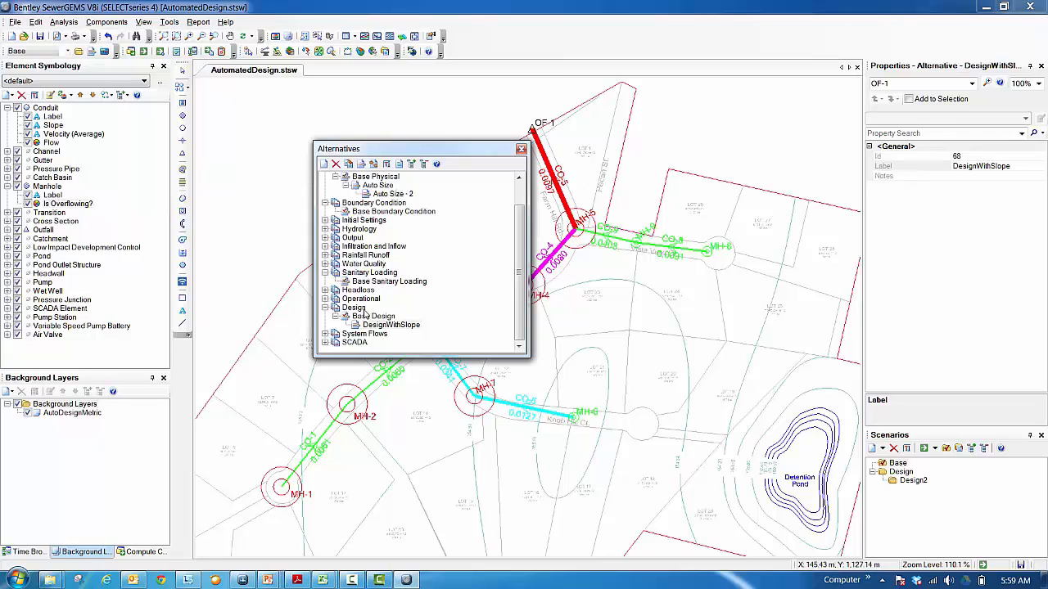
{"action": "left_click", "coordinate": [370, 327]}
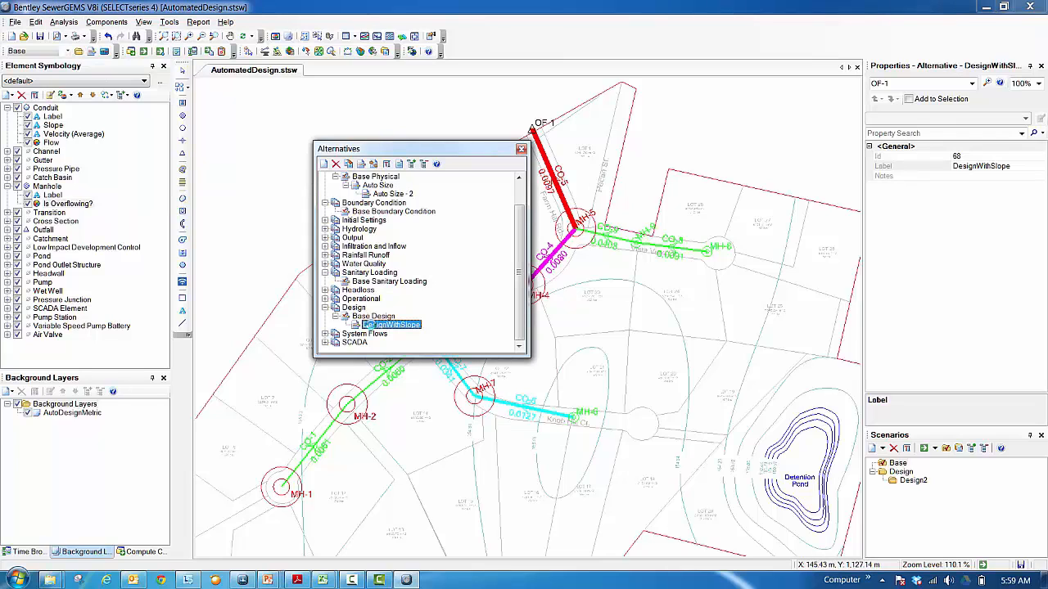
{"action": "double_click", "coordinate": [372, 328]}
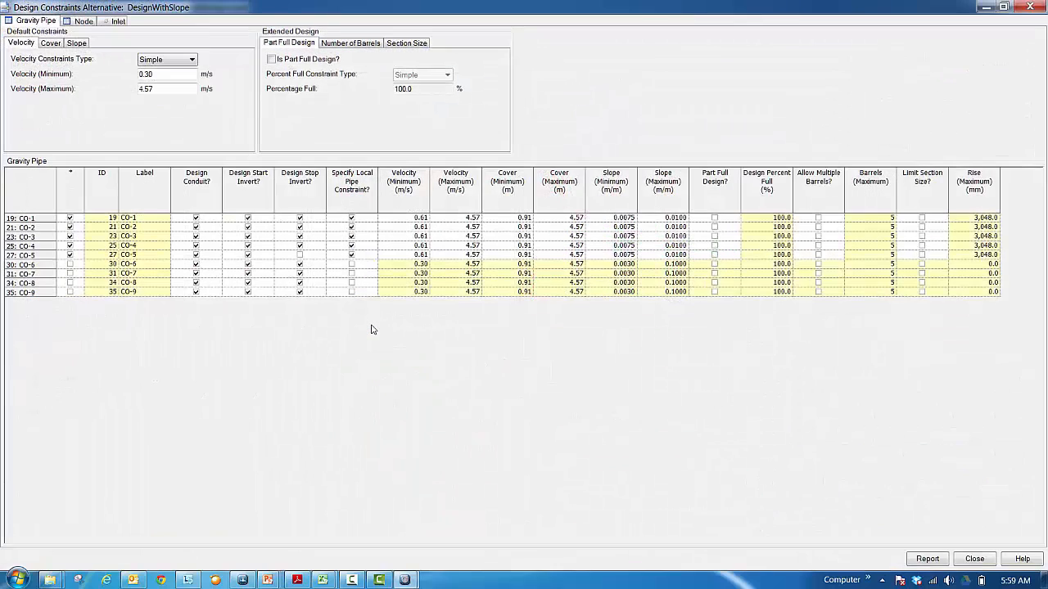
{"action": "double_click", "coordinate": [169, 73]}
{"action": "double_click", "coordinate": [153, 88]}
{"action": "left_click", "coordinate": [78, 44]}
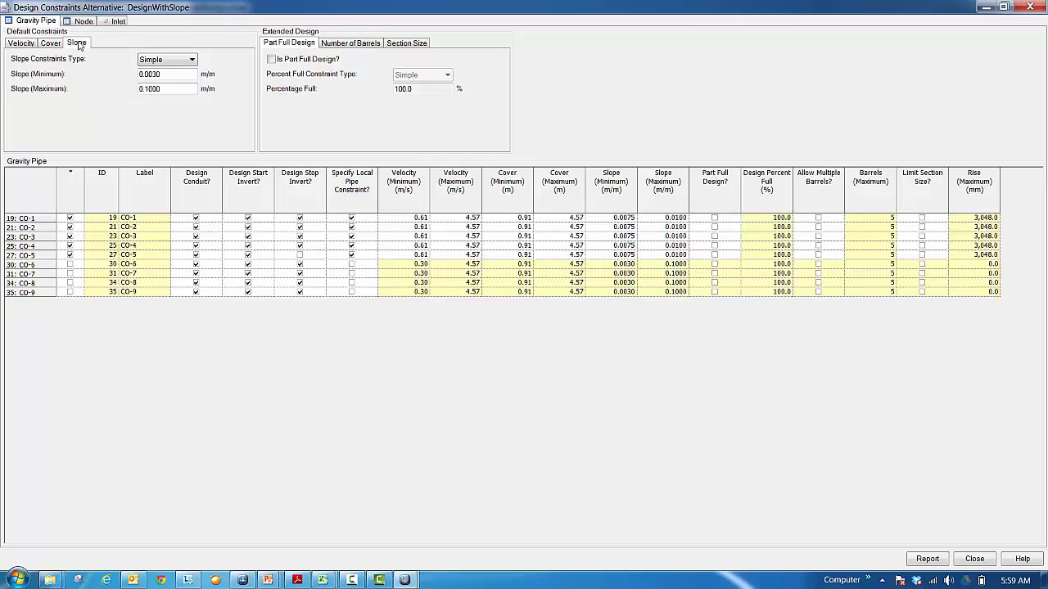
{"action": "double_click", "coordinate": [178, 73]}
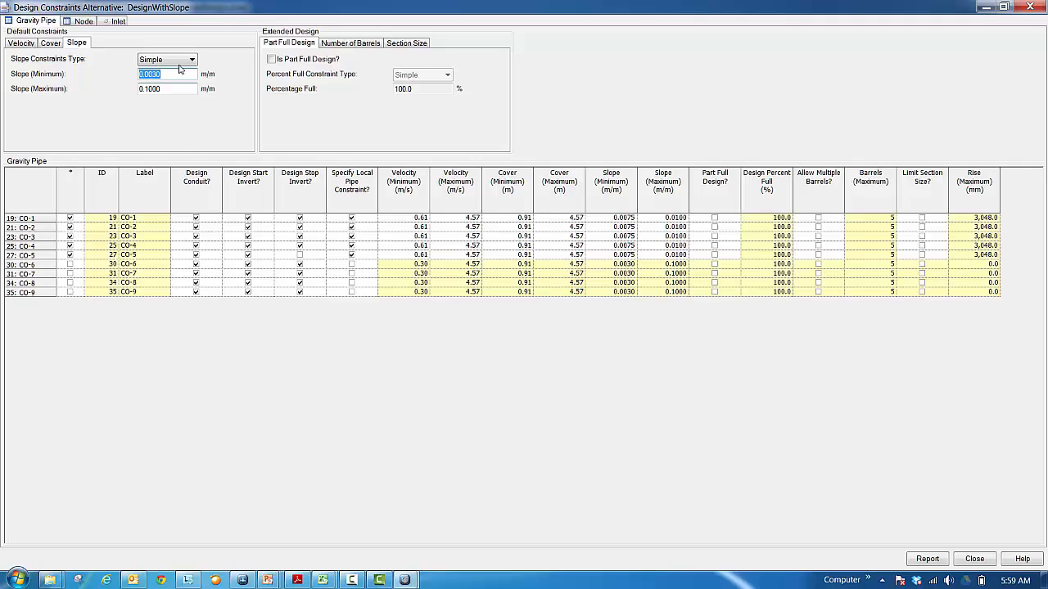
{"action": "double_click", "coordinate": [179, 91]}
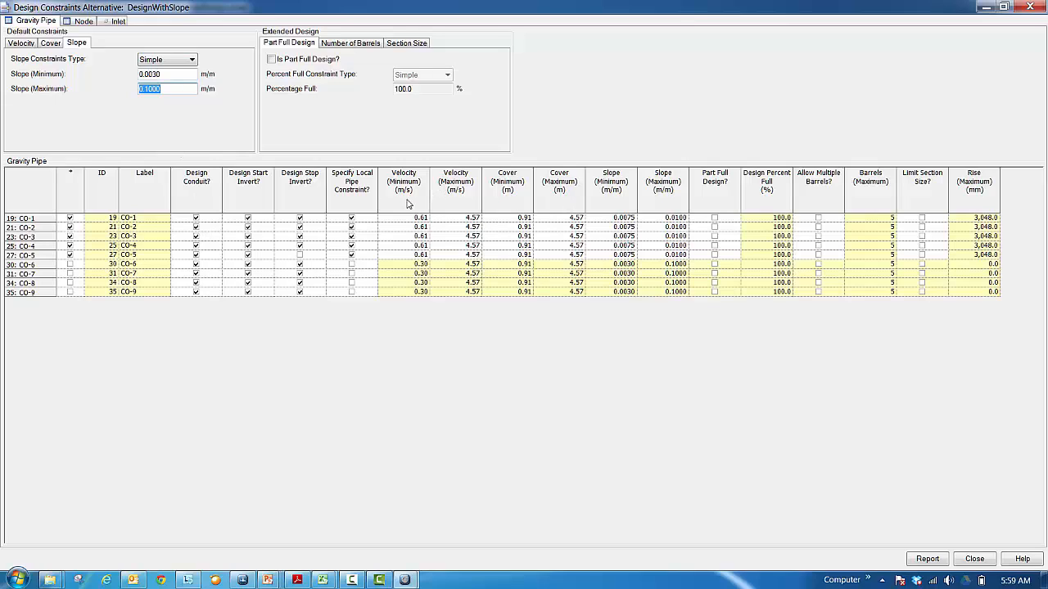
Compare the minimum slope constraints of CO-1 to CO-5 with those of CO-6 to CO-9, then close the alternative and the alternatives list
{"action": "left_click_drag", "start_coordinate": [409, 204], "coordinate": [679, 178]}
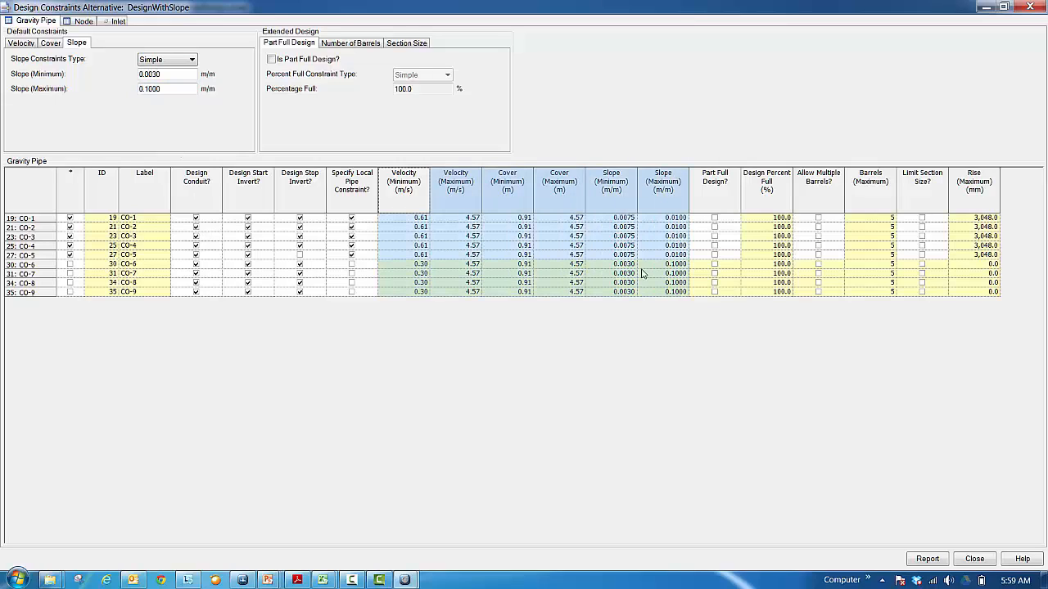
{"action": "left_click", "coordinate": [514, 282]}
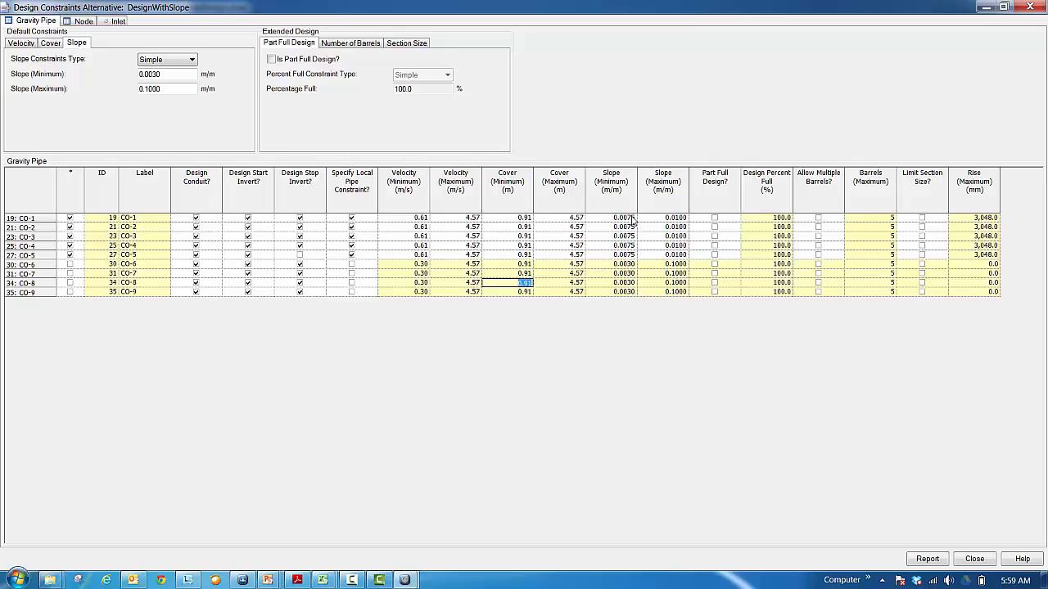
{"action": "left_click_drag", "start_coordinate": [635, 217], "coordinate": [635, 259]}
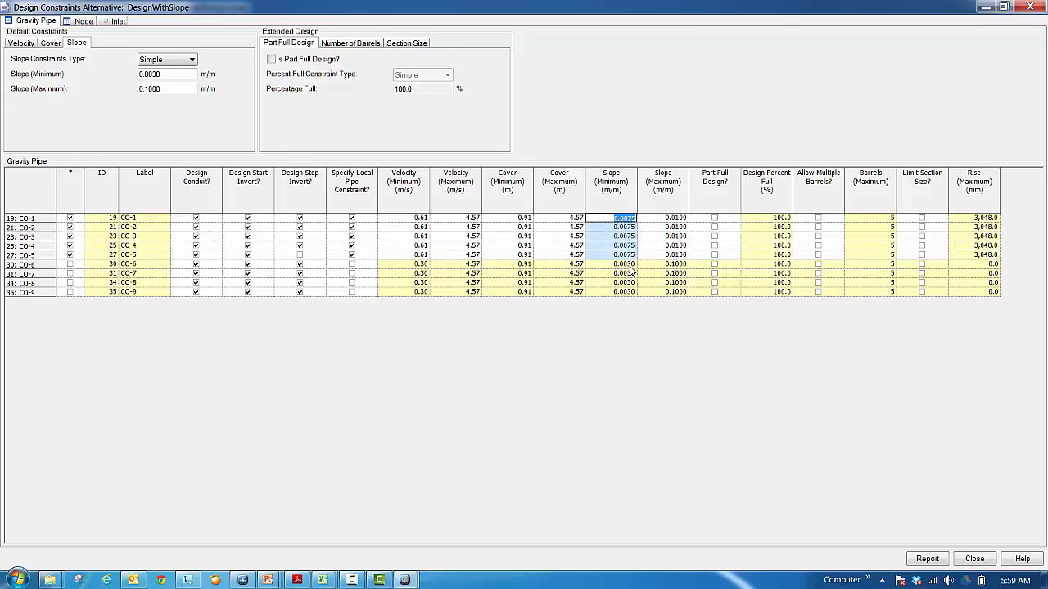
{"action": "left_click_drag", "start_coordinate": [632, 265], "coordinate": [638, 302]}
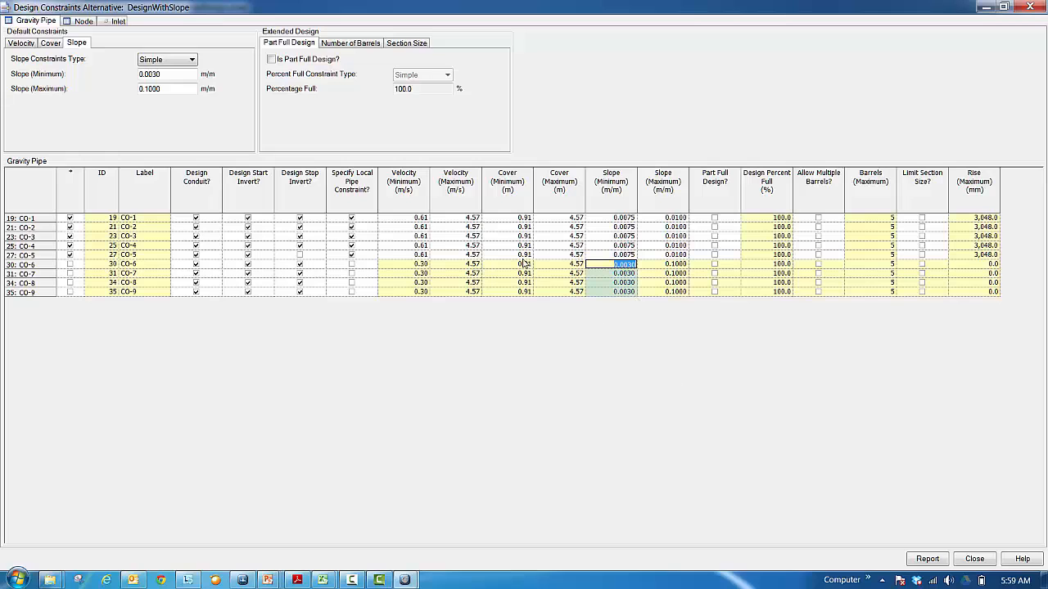
{"action": "left_click", "coordinate": [1030, 7]}
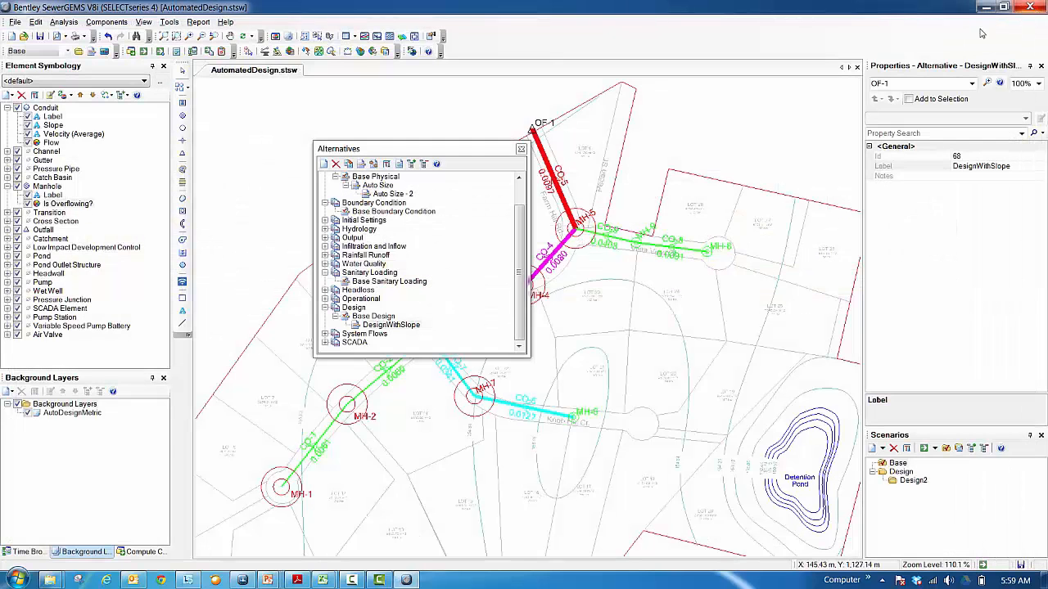
{"action": "left_click", "coordinate": [521, 151]}
{"action": "left_click", "coordinate": [418, 194]}
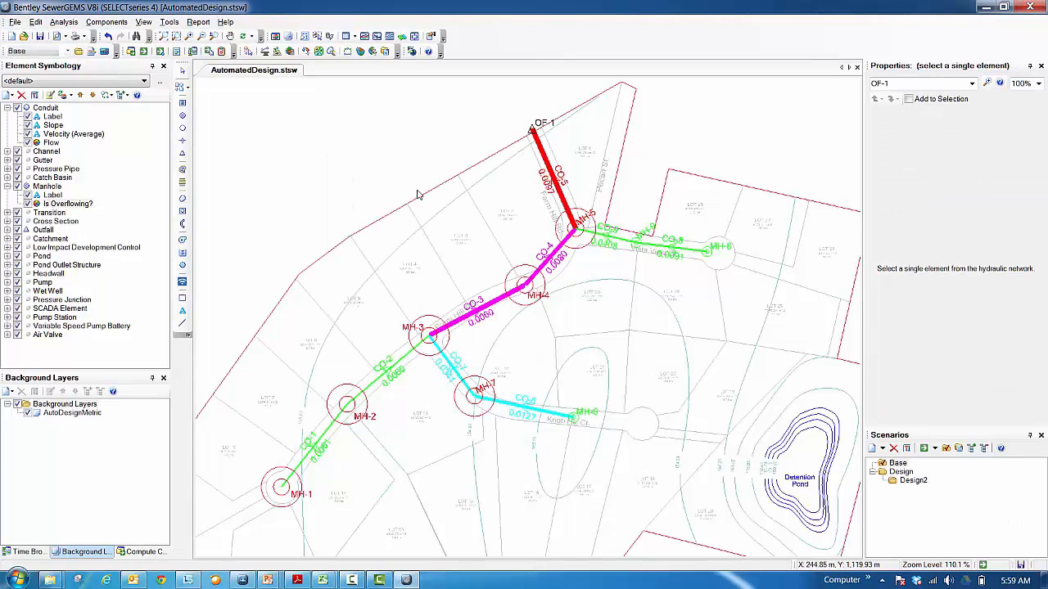
Check which physical and design alternatives are assigned to the Design2 scenario
{"action": "right_click", "coordinate": [915, 485]}
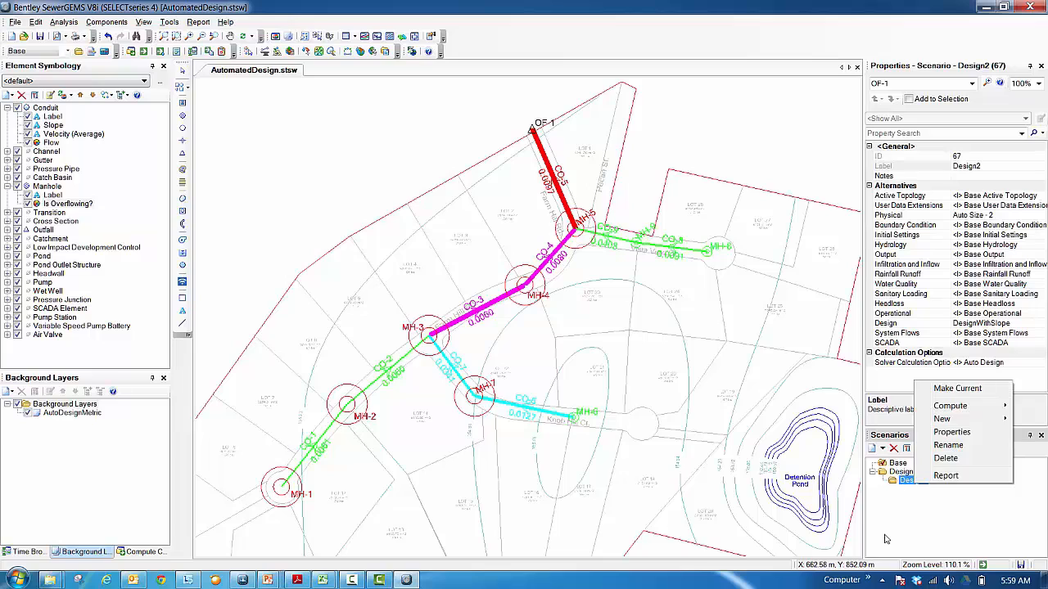
{"action": "left_click", "coordinate": [908, 479]}
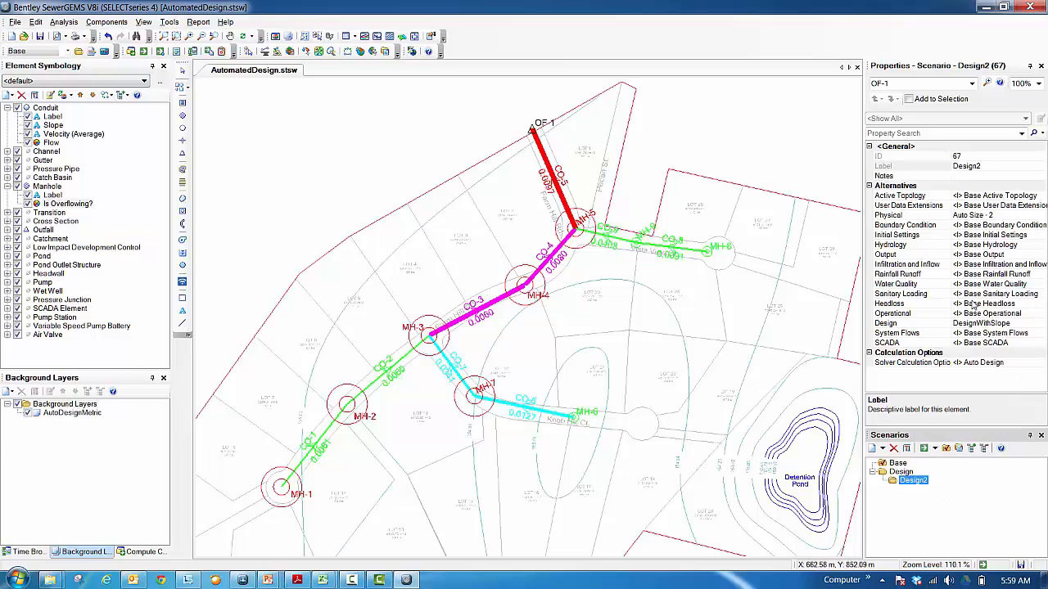
{"action": "left_click", "coordinate": [929, 216]}
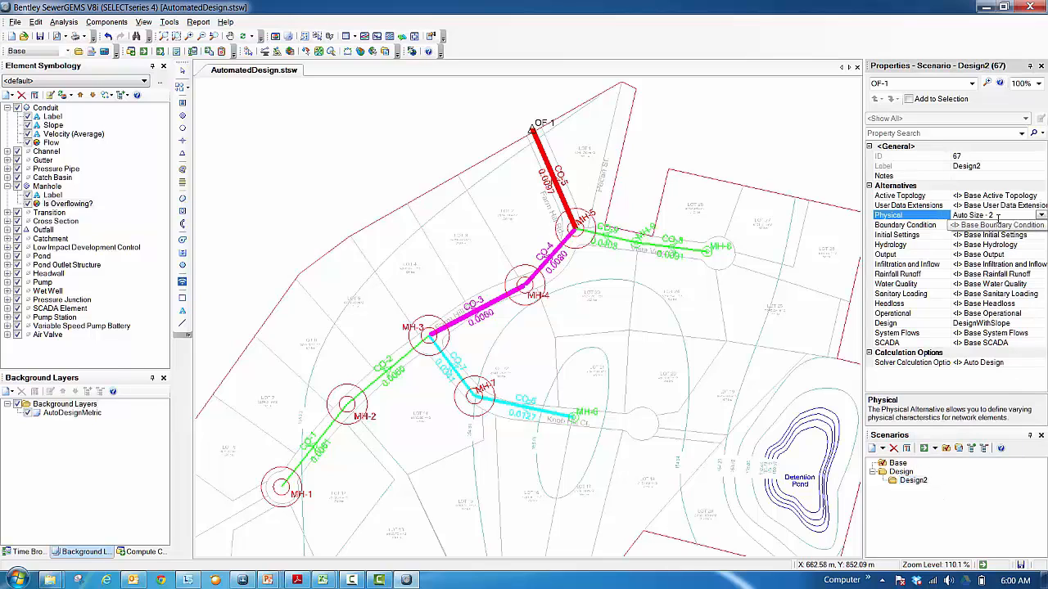
{"action": "left_click", "coordinate": [929, 324]}
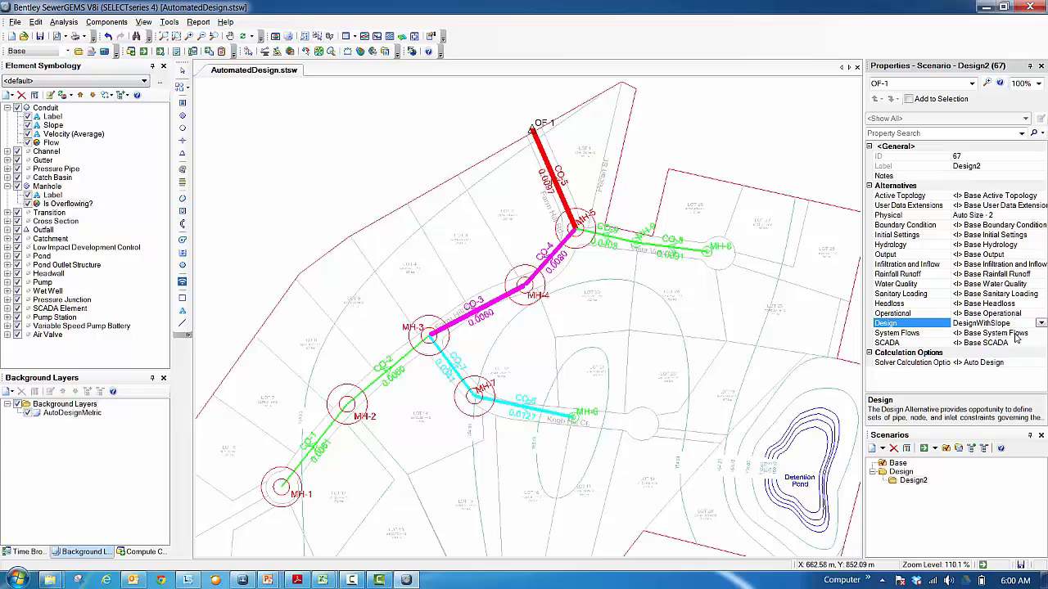
Make Design2 the current scenario and compute its design without creating a new physical alternative
{"action": "right_click", "coordinate": [914, 480]}
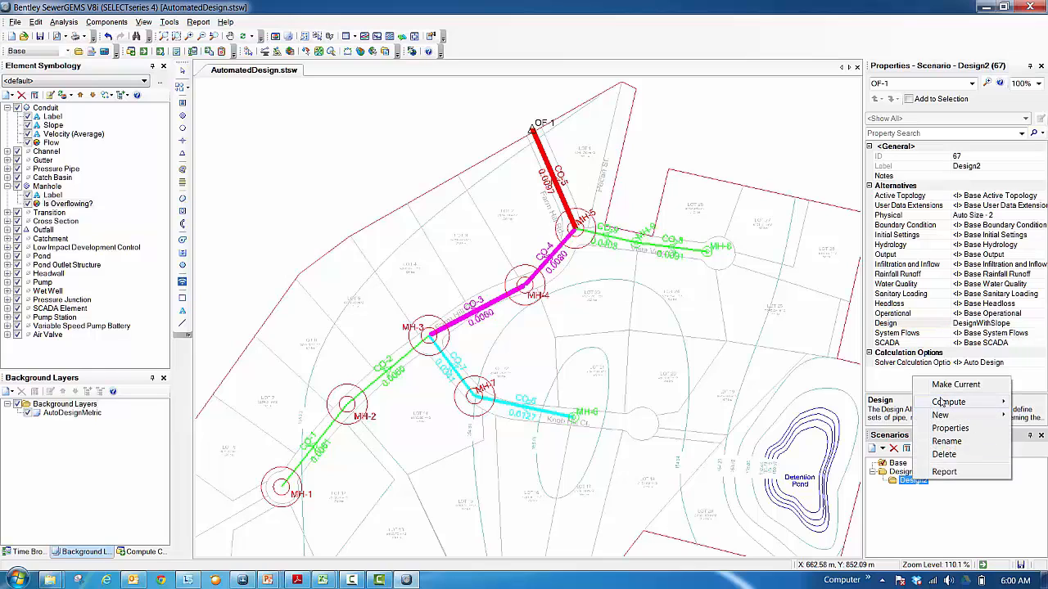
{"action": "left_click", "coordinate": [940, 388]}
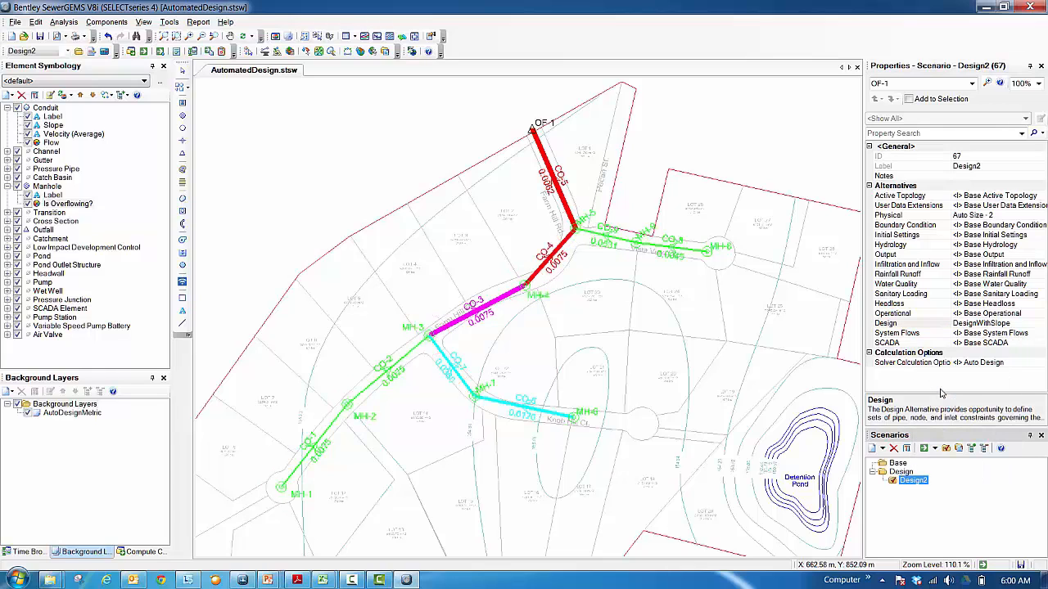
{"action": "left_click", "coordinate": [923, 449]}
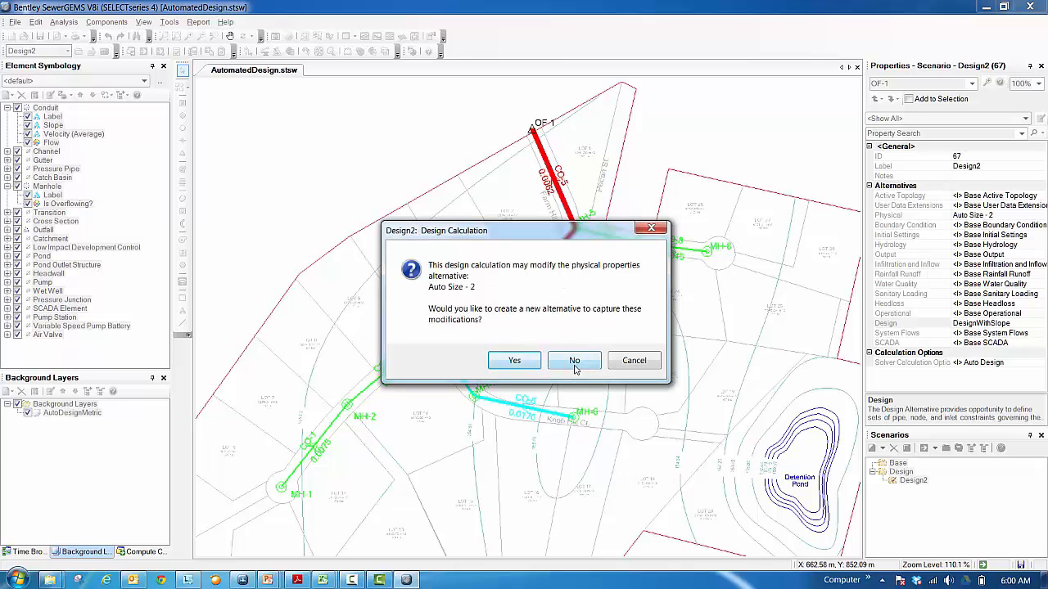
{"action": "left_click", "coordinate": [574, 368]}
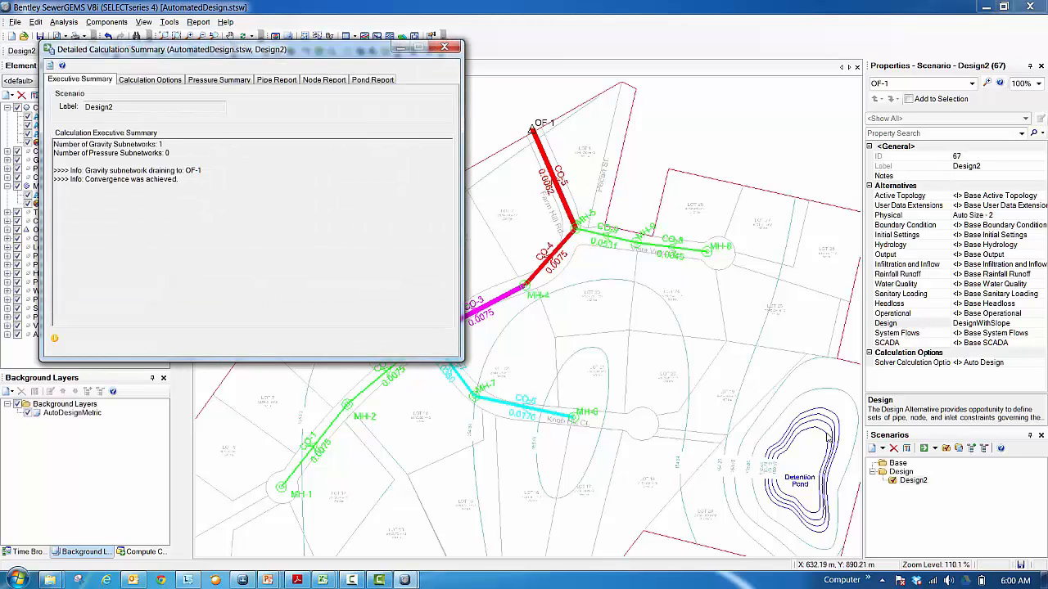
Review the maximum flow, velocity and depth-to-rise ratio of the pipes in the calculation summary's pipe report
{"action": "left_click", "coordinate": [248, 80]}
{"action": "left_click", "coordinate": [274, 81]}
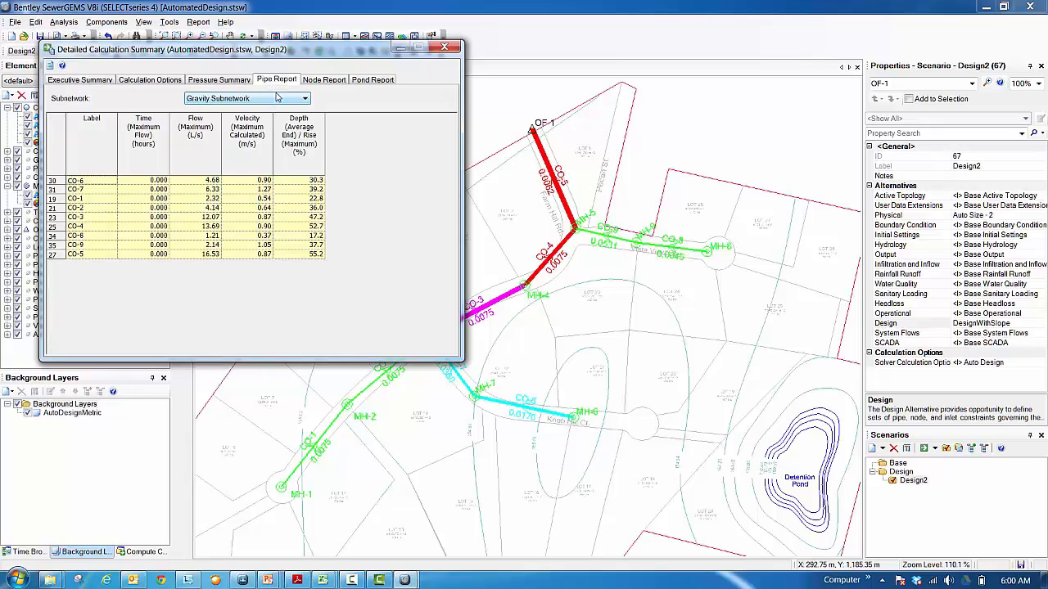
{"action": "left_click", "coordinate": [202, 144]}
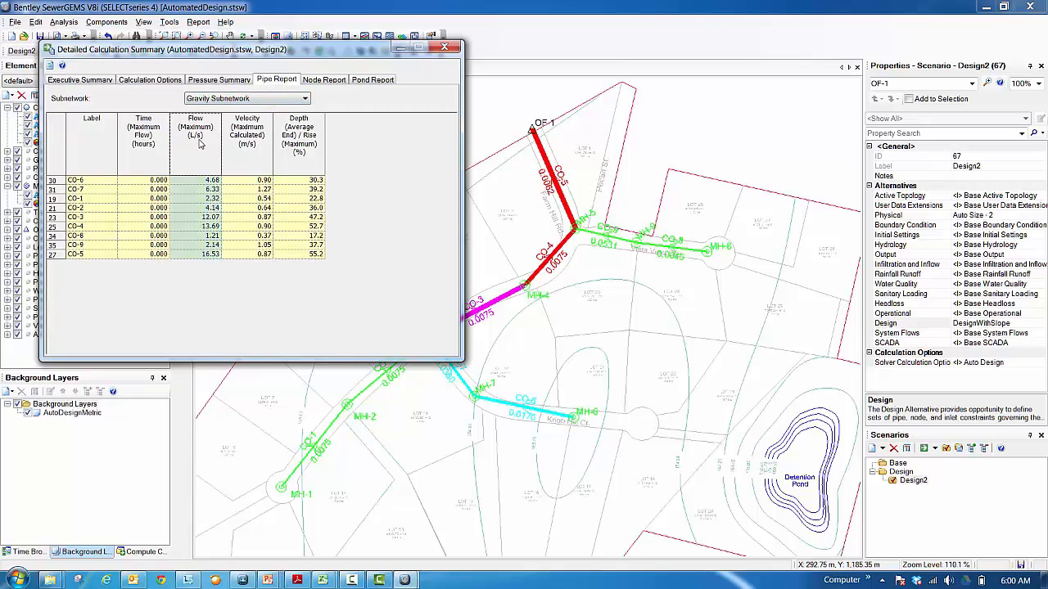
{"action": "left_click", "coordinate": [262, 148]}
{"action": "left_click", "coordinate": [307, 159]}
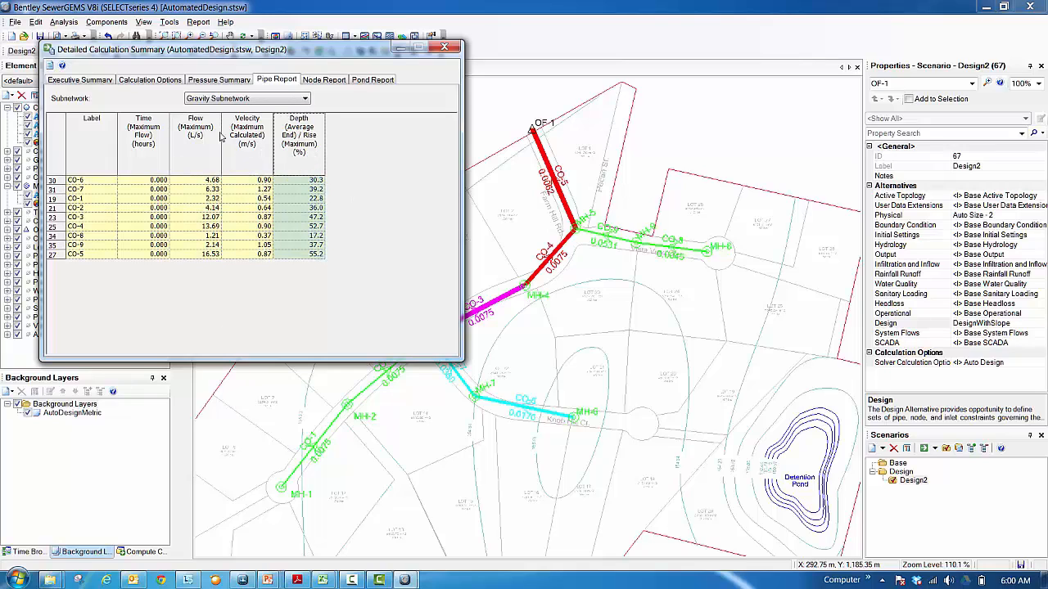
Review the maximum hydraulic grade and depth in the node report, then close the calculation summary
{"action": "left_click", "coordinate": [324, 81]}
{"action": "left_click", "coordinate": [219, 153]}
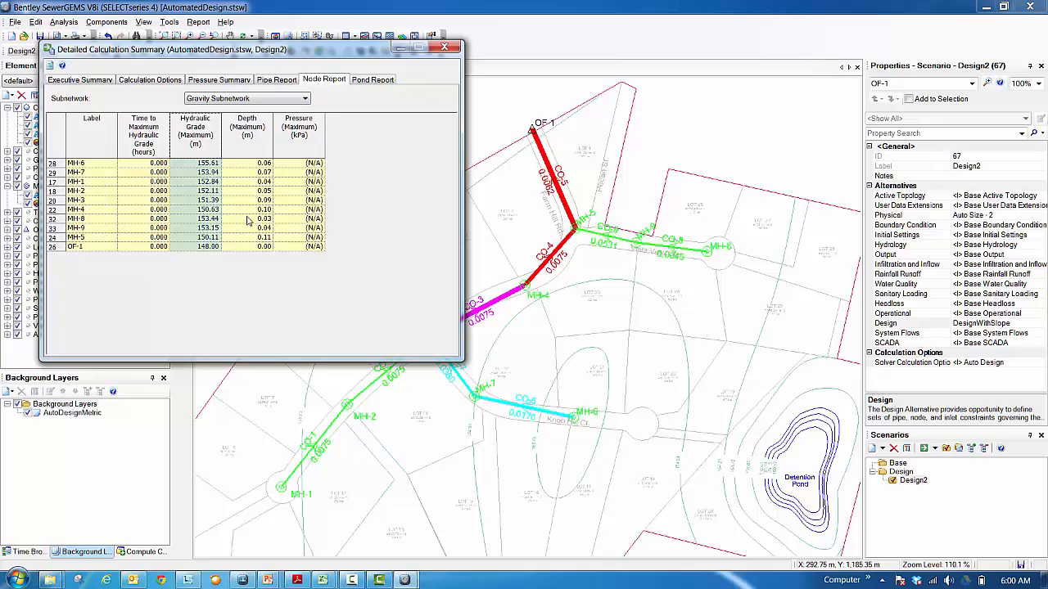
{"action": "left_click", "coordinate": [262, 149]}
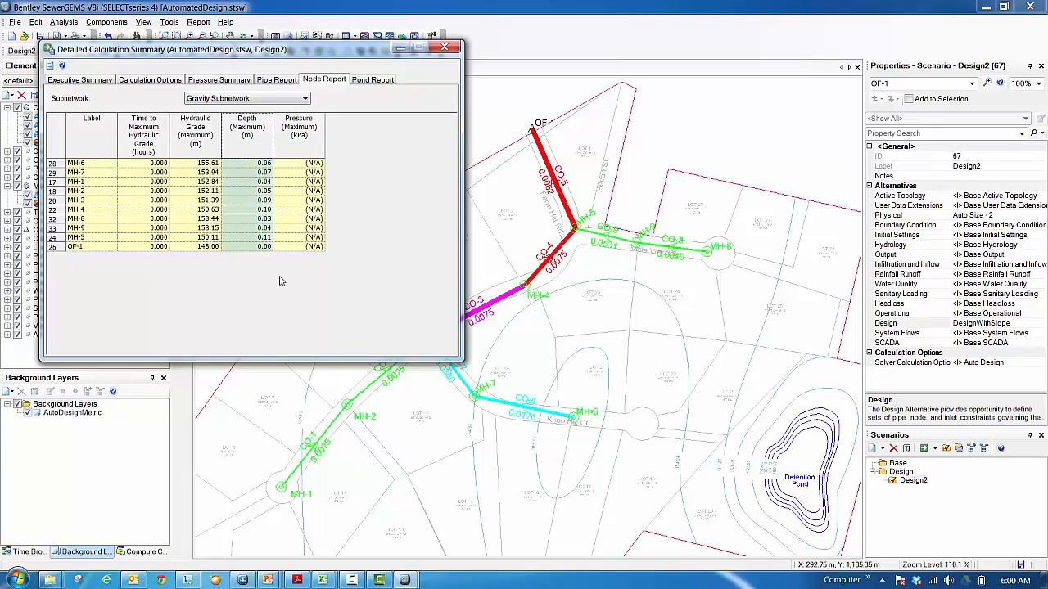
{"action": "left_click", "coordinate": [446, 47]}
{"action": "left_click", "coordinate": [429, 163]}
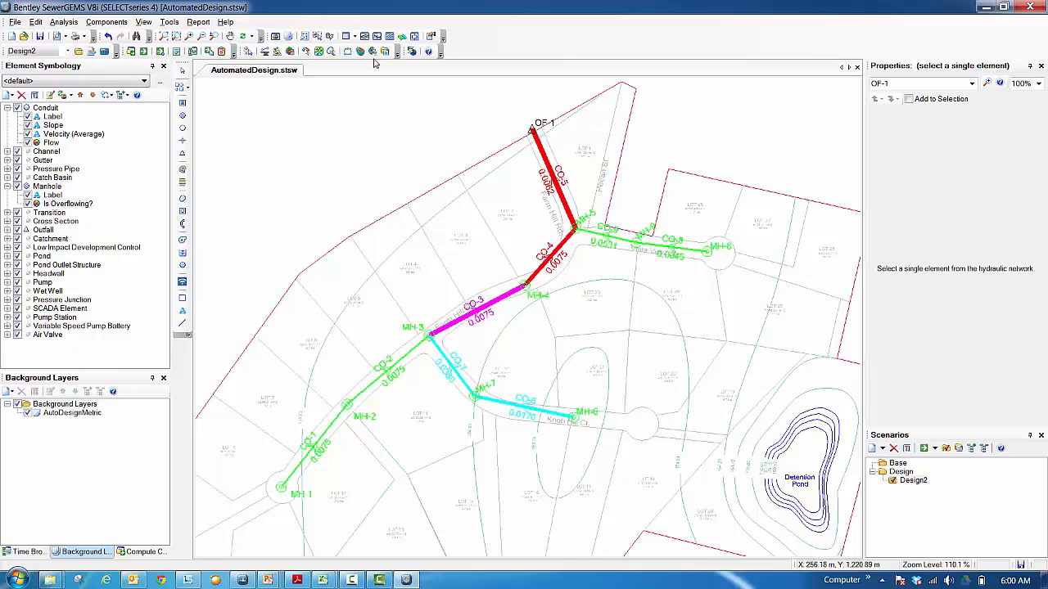
Open the saved MH-8 to OF-1 and MH-1 to MH-5 profiles for Design2, examine their grade lines and close each one
{"action": "left_click", "coordinate": [353, 36]}
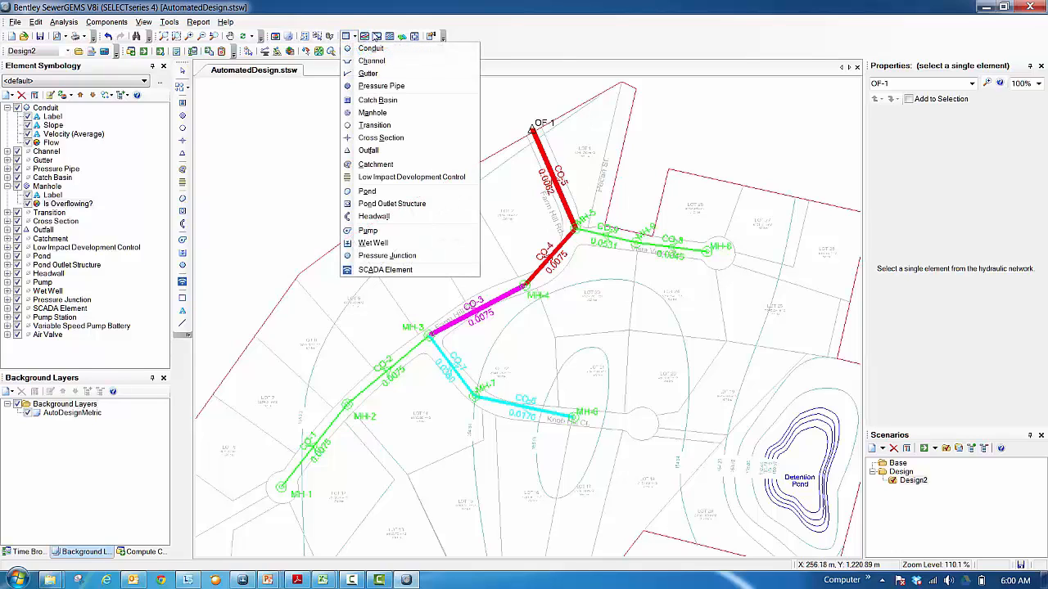
{"action": "left_click", "coordinate": [376, 35]}
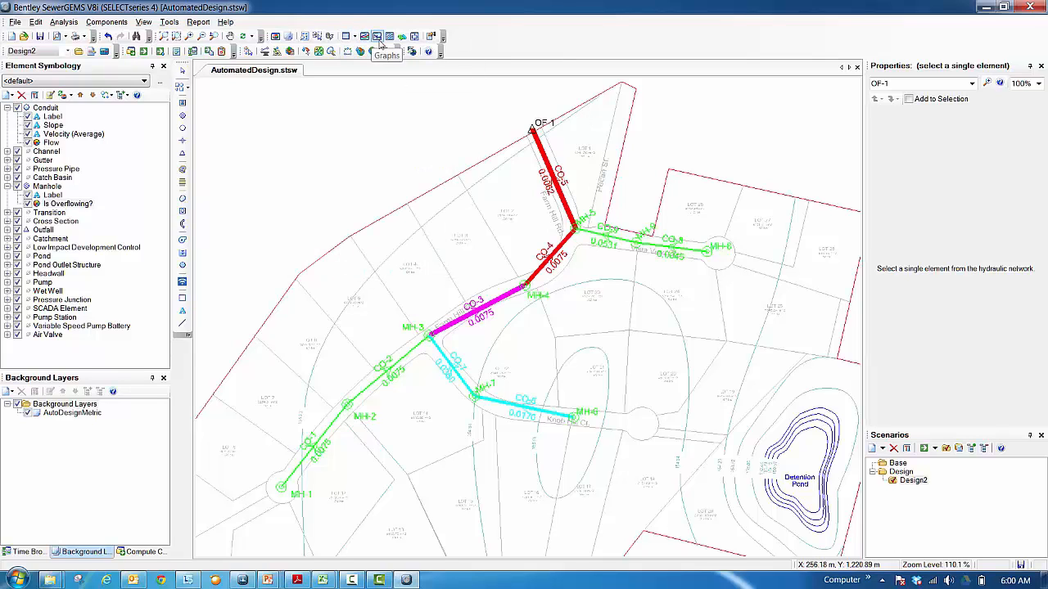
{"action": "left_click", "coordinate": [377, 36]}
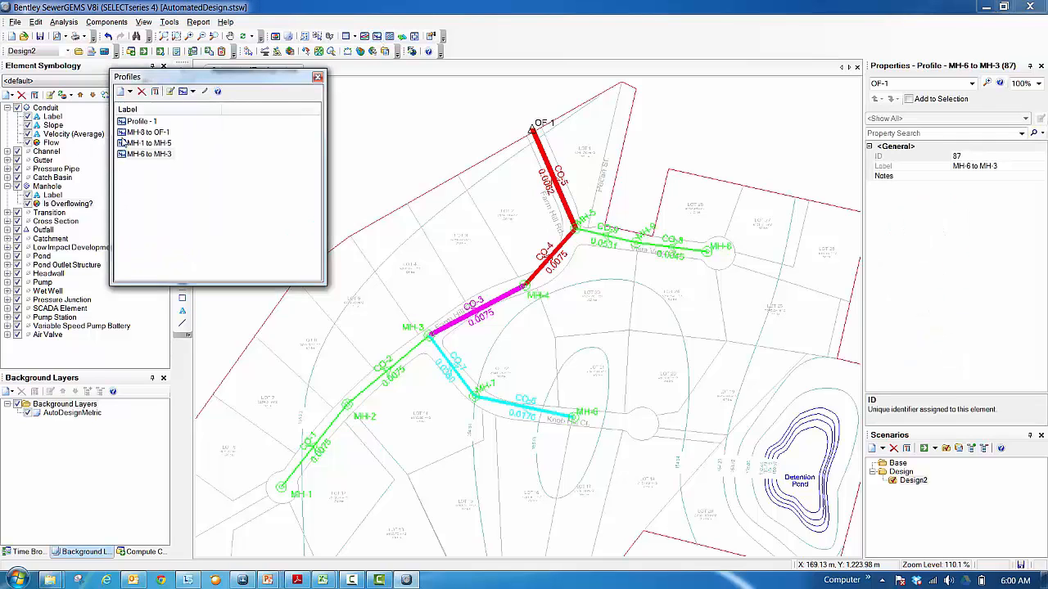
{"action": "double_click", "coordinate": [125, 132]}
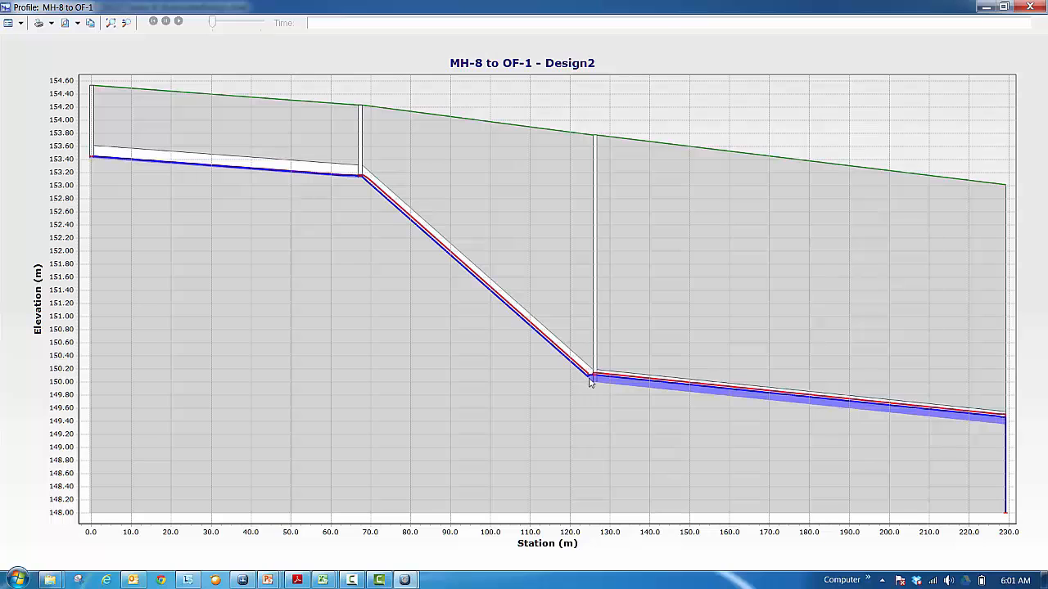
{"action": "left_click", "coordinate": [1029, 7]}
{"action": "double_click", "coordinate": [149, 144]}
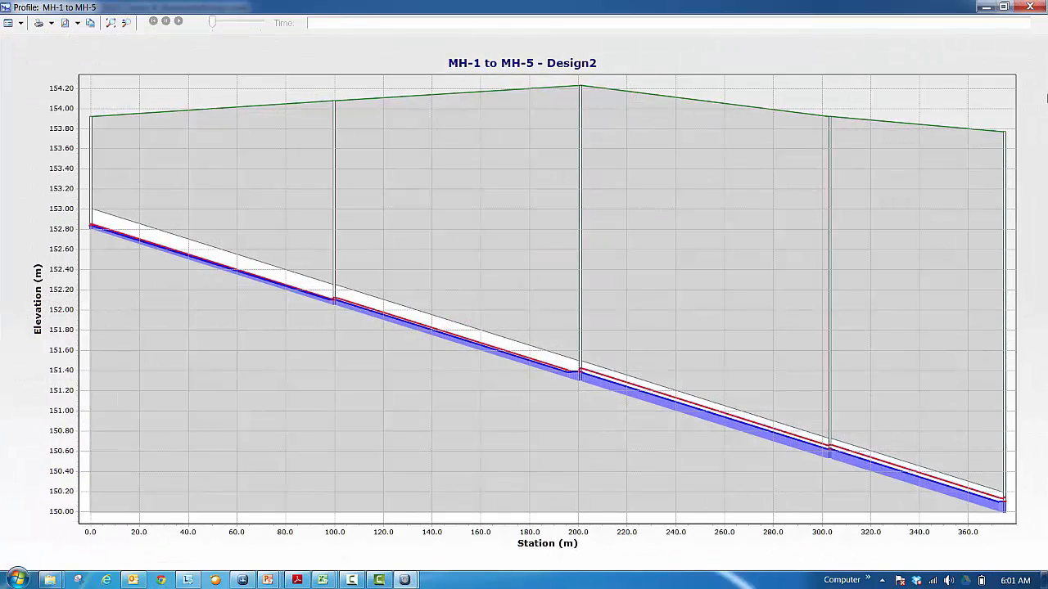
{"action": "left_click", "coordinate": [1029, 7]}
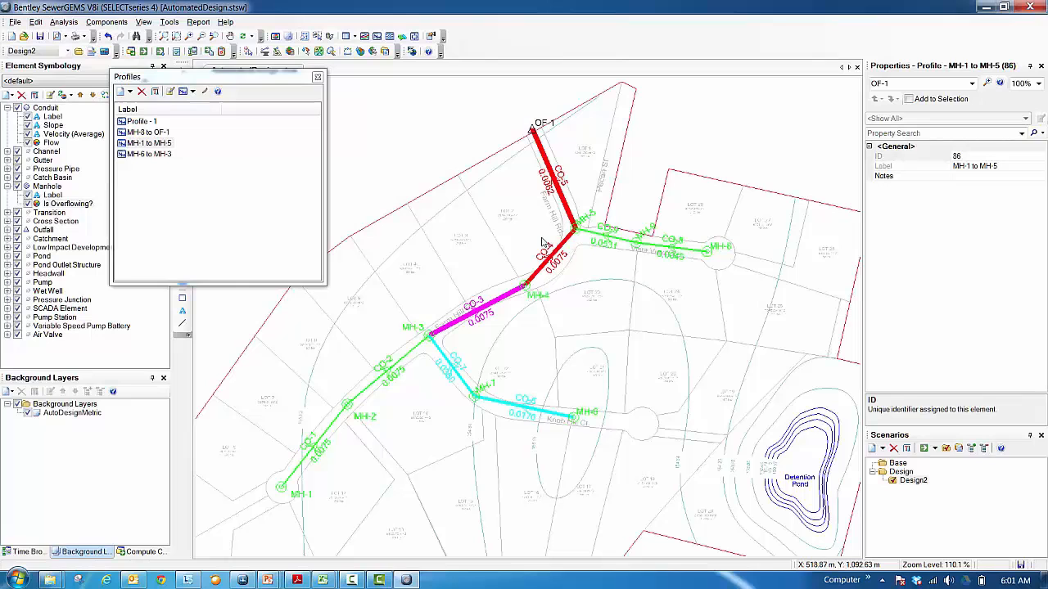
Open the saved MH-6 to MH-3 profile for Design2, examine its grade lines and close it
{"action": "double_click", "coordinate": [149, 154]}
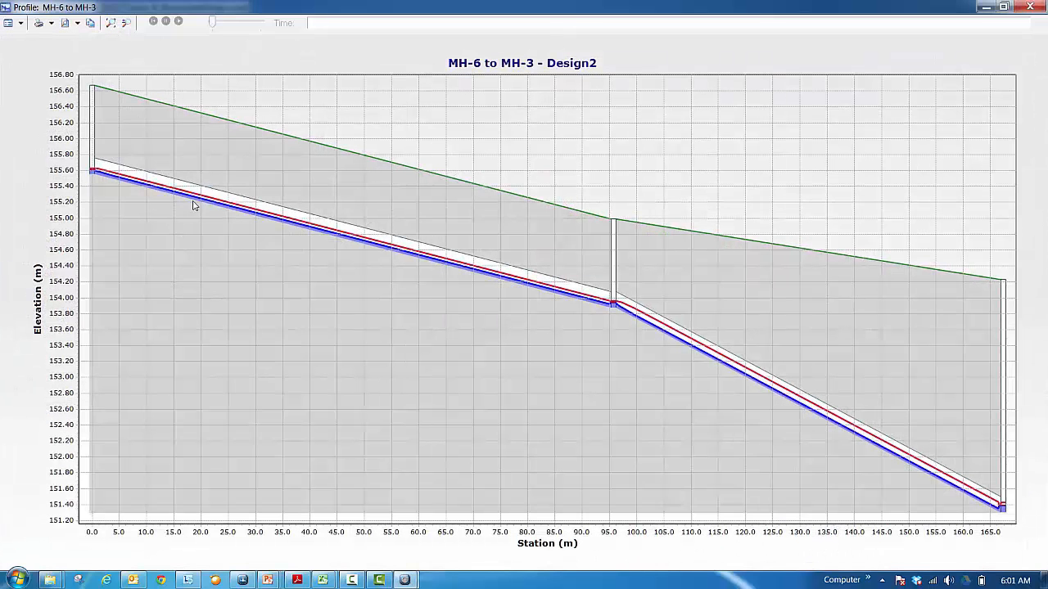
{"action": "left_click", "coordinate": [1033, 6]}
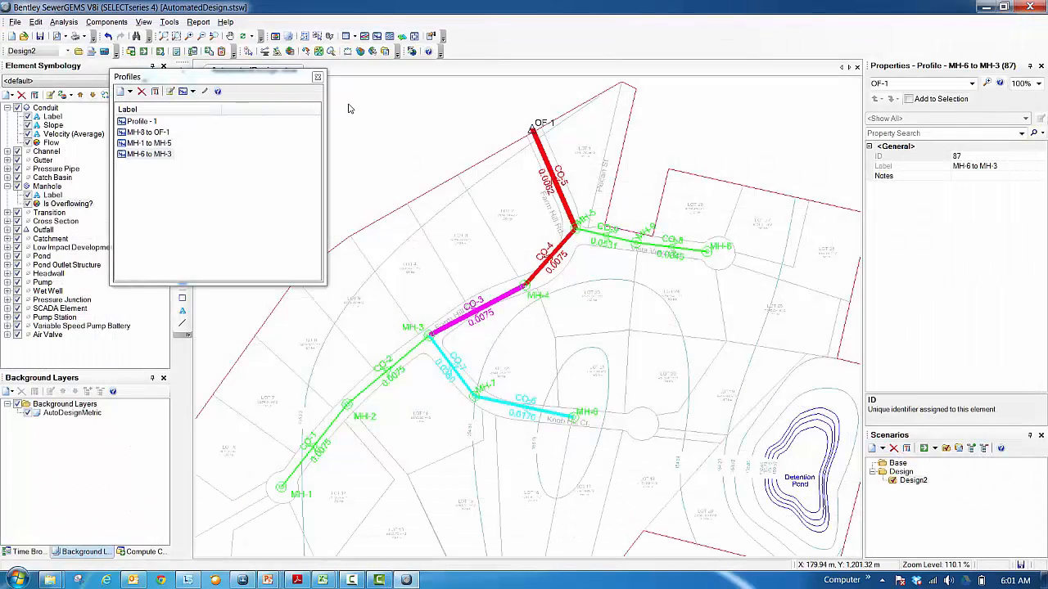
Make Base the current scenario and examine the grade lines in its MH-8 to OF-1 profile, closing the profile when done
{"action": "right_click", "coordinate": [907, 465]}
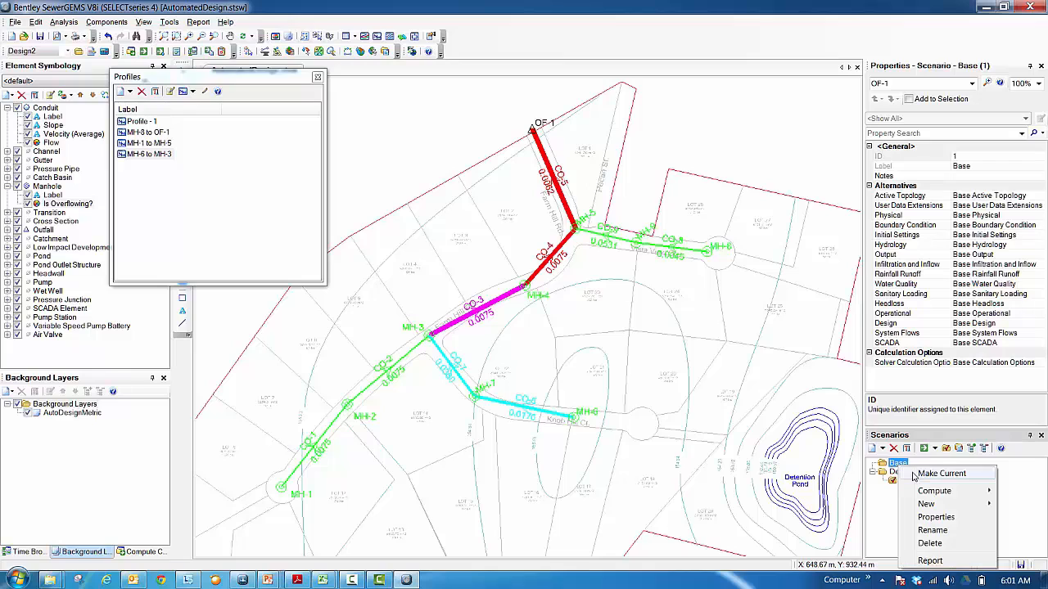
{"action": "left_click", "coordinate": [917, 474]}
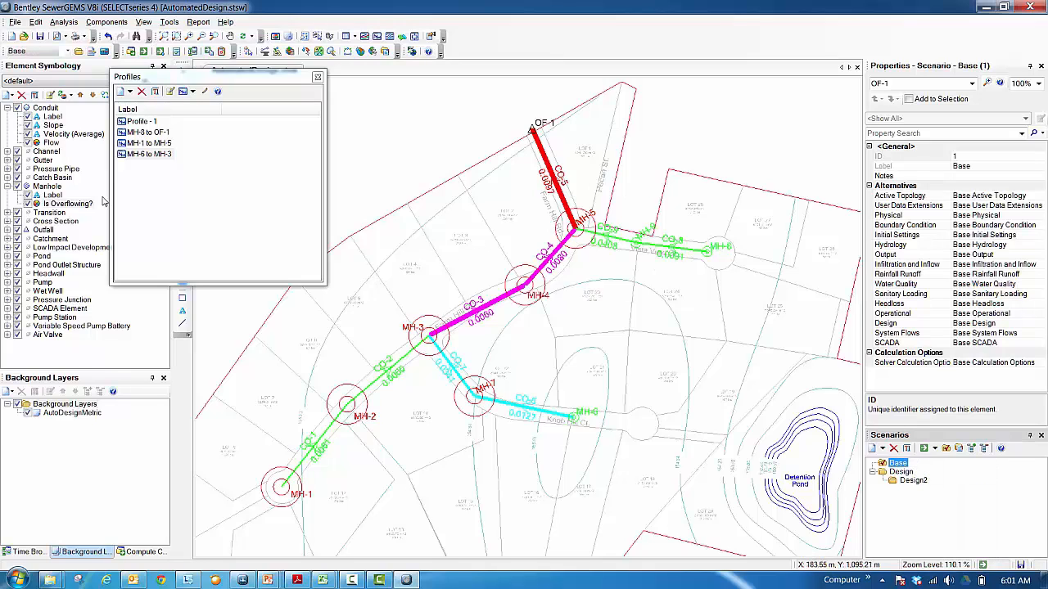
{"action": "left_click", "coordinate": [135, 133]}
{"action": "double_click", "coordinate": [135, 133]}
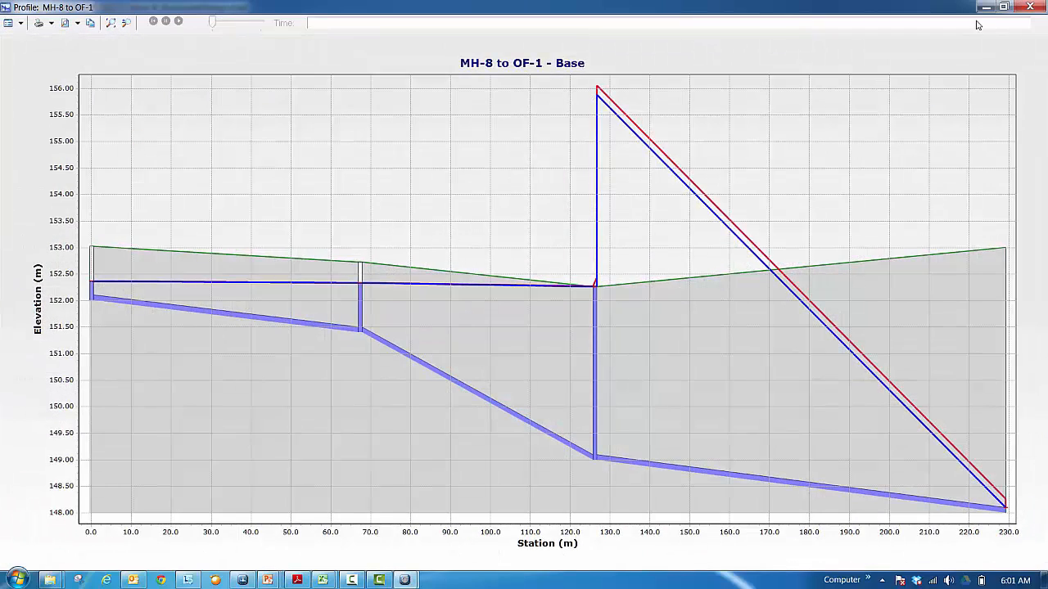
{"action": "left_click", "coordinate": [1030, 7]}
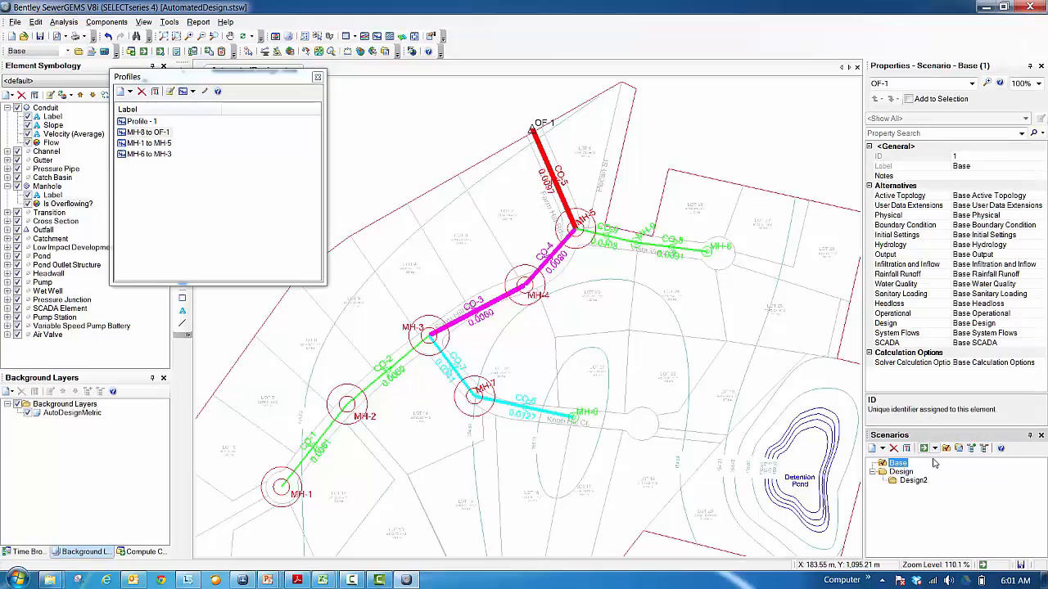
Make Design2 the current scenario again and open its MH-8 to OF-1 profile for comparison with Base
{"action": "right_click", "coordinate": [917, 481]}
{"action": "left_click", "coordinate": [967, 385]}
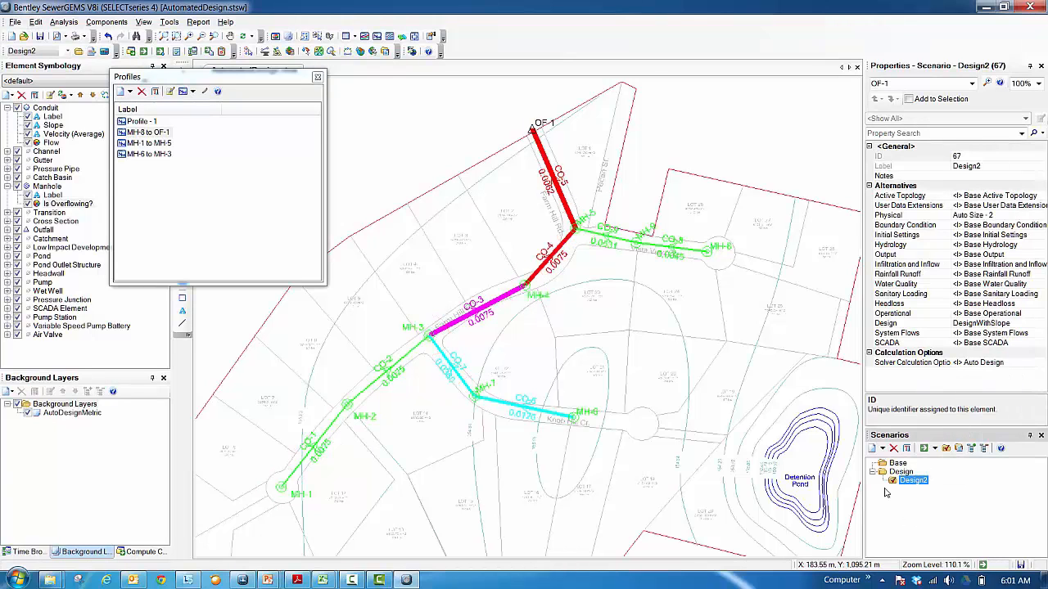
{"action": "left_click", "coordinate": [165, 136]}
{"action": "double_click", "coordinate": [163, 134]}
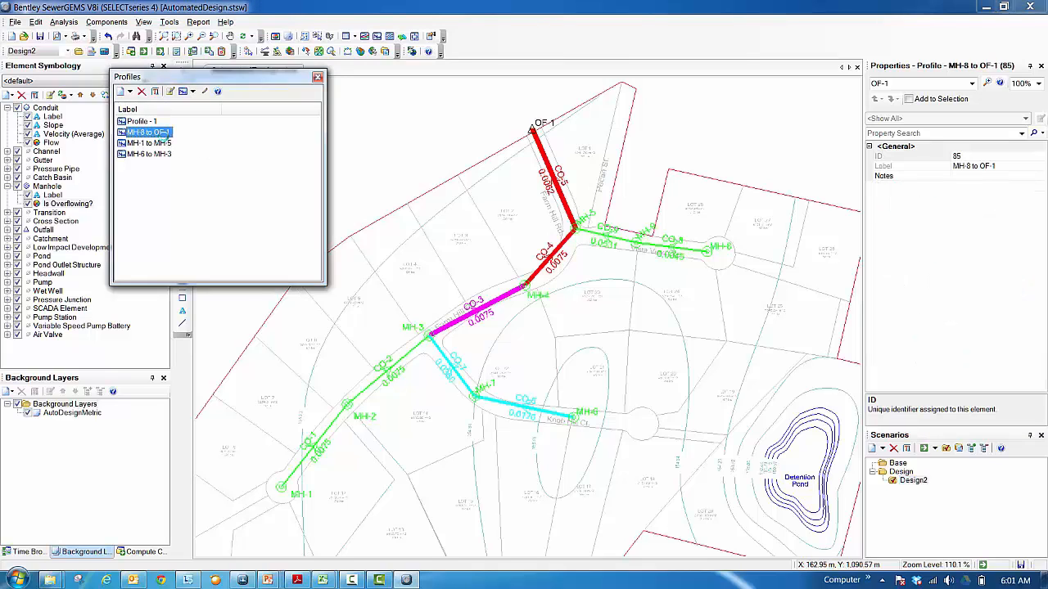